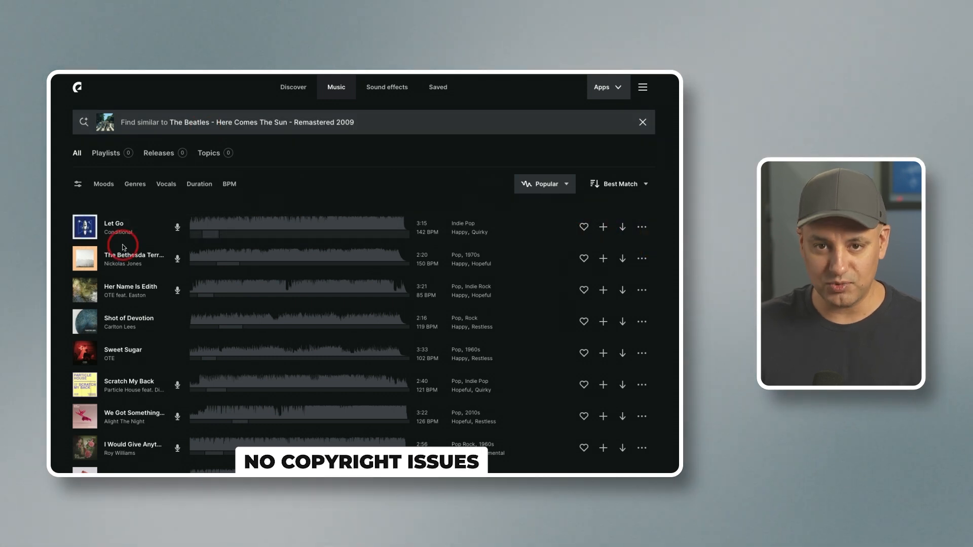
pyautogui.click(86, 228)
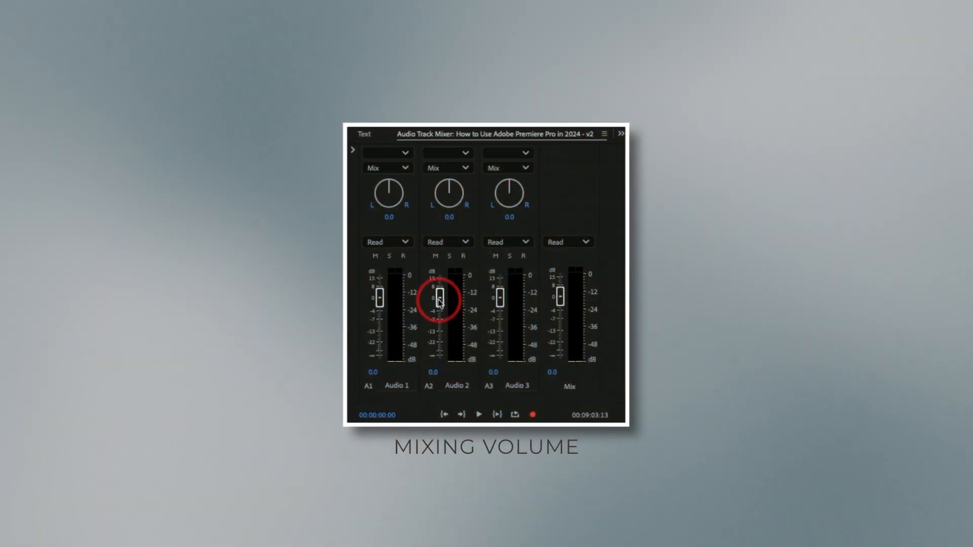
pyautogui.moveTo(436, 299); pyautogui.dragTo(443, 347)
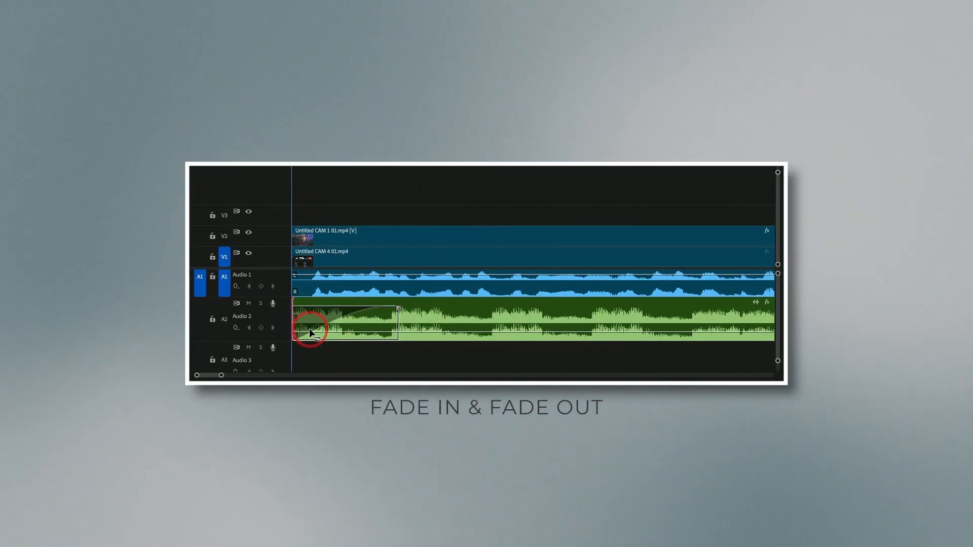
pyautogui.moveTo(309, 327); pyautogui.dragTo(401, 310)
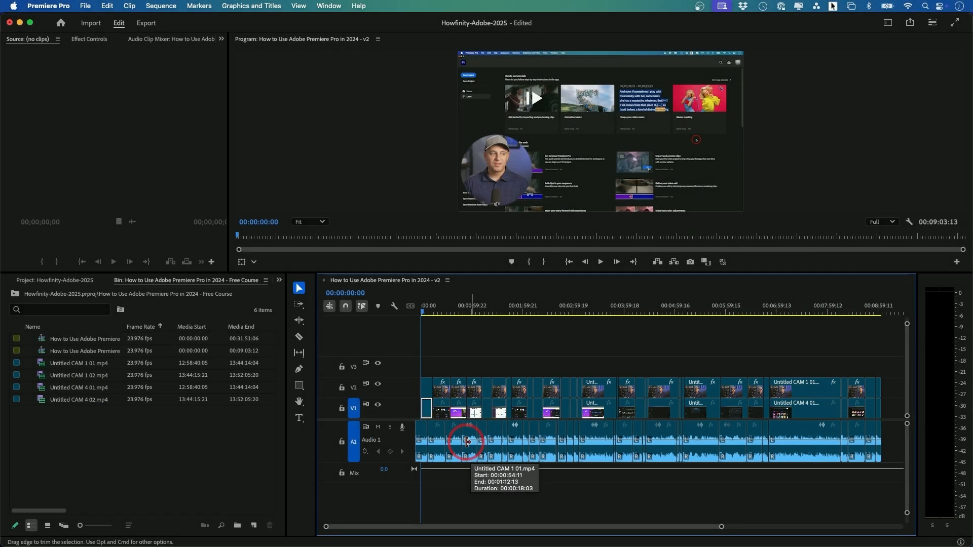
# Step: Play the opening seconds of the sequence to check its audio, and return the playhead to the start
pyautogui.press('space')
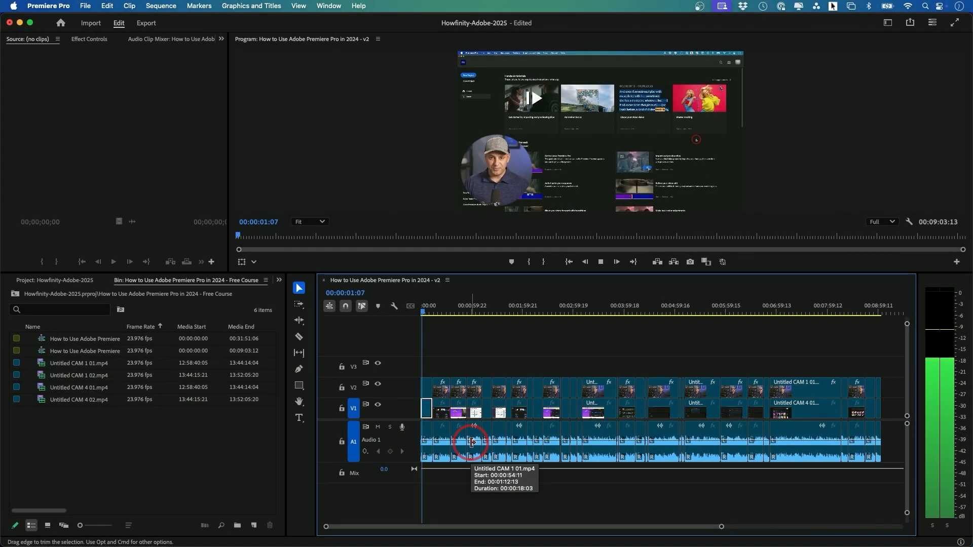
pyautogui.press('space')
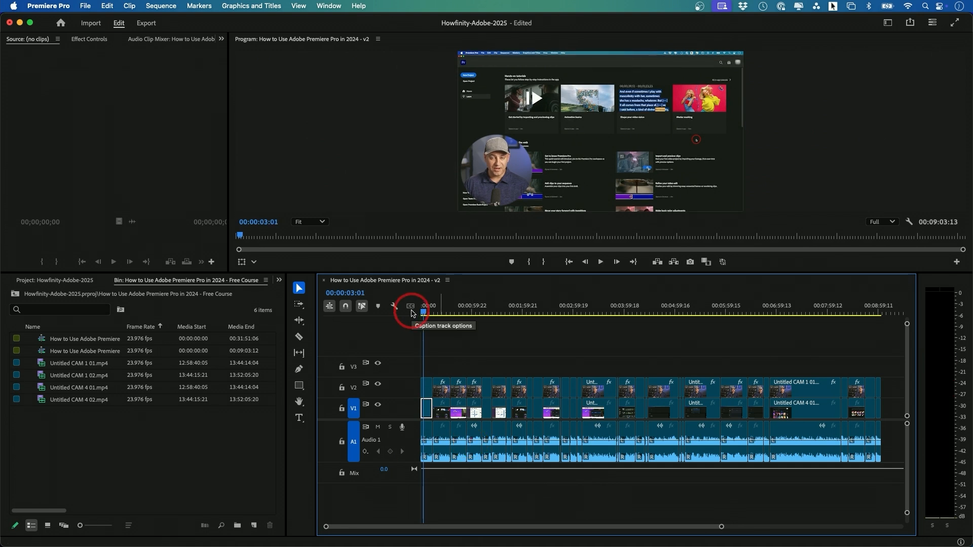
pyautogui.press('Home')
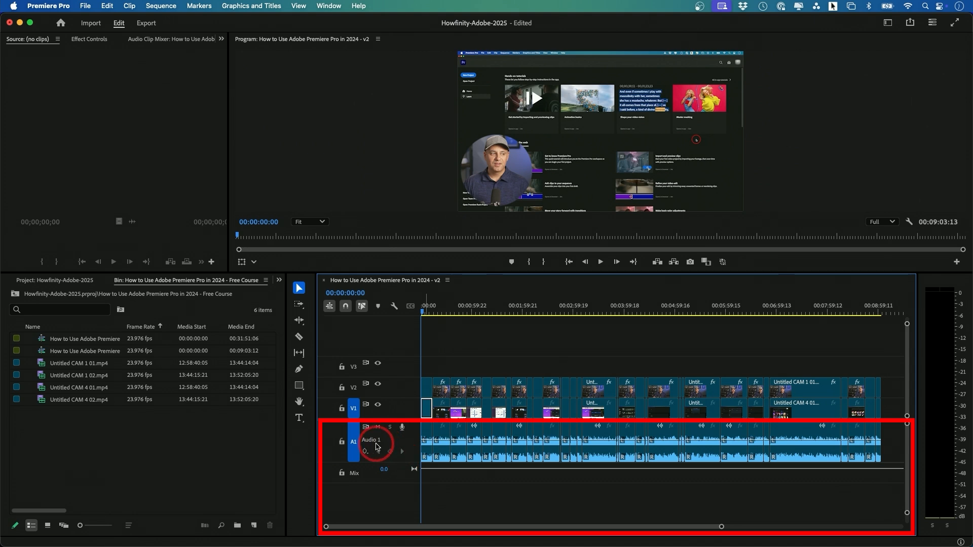
# Step: Add a second audio track below Audio 1 and increase its height
pyautogui.rightClick(413, 444)
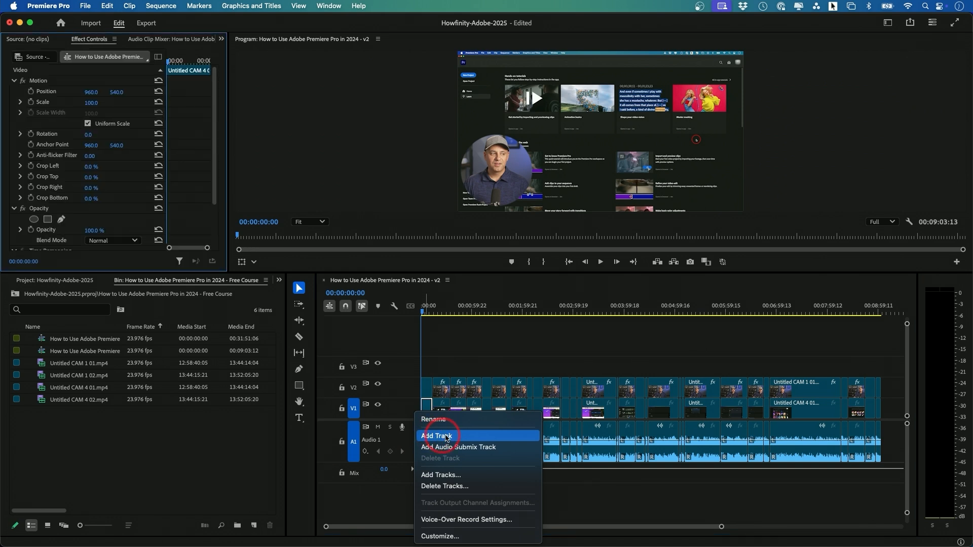
pyautogui.click(451, 436)
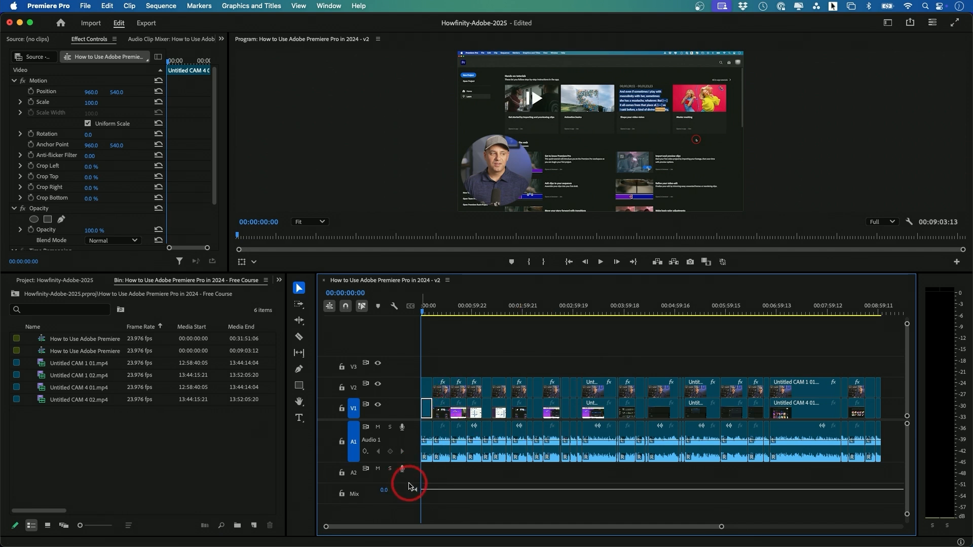
pyautogui.moveTo(409, 483); pyautogui.dragTo(411, 495)
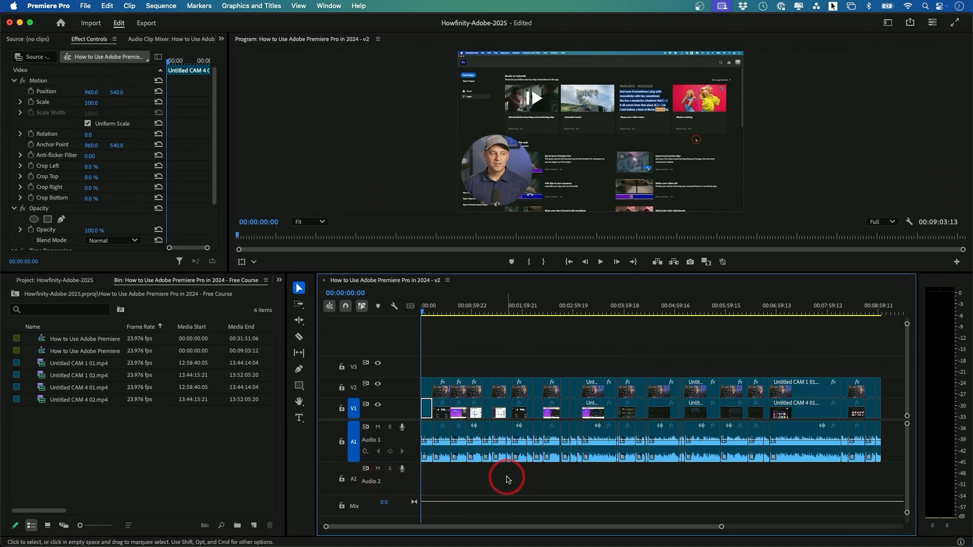
# Step: Add a third audio track below Audio 2 and expand the track heights
pyautogui.rightClick(410, 479)
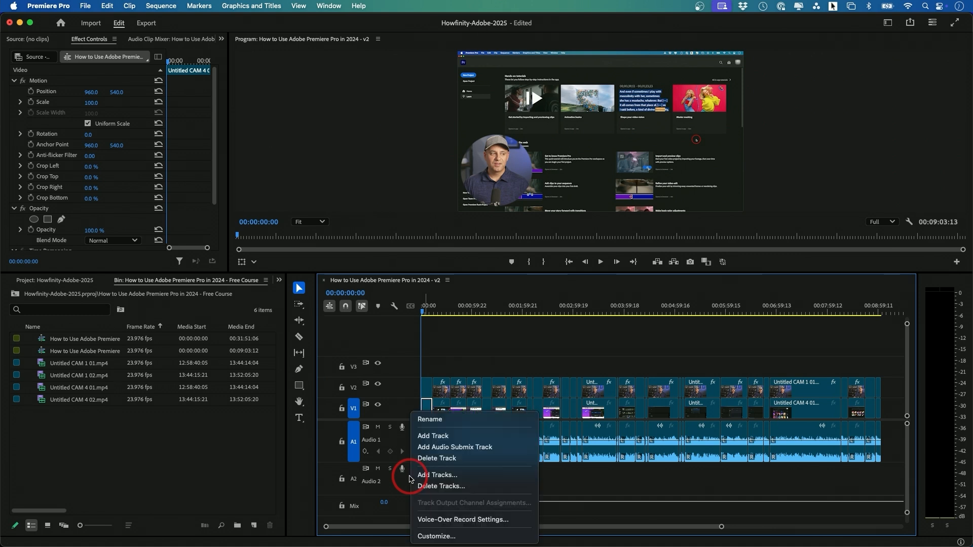
pyautogui.click(439, 436)
pyautogui.doubleClick(409, 453)
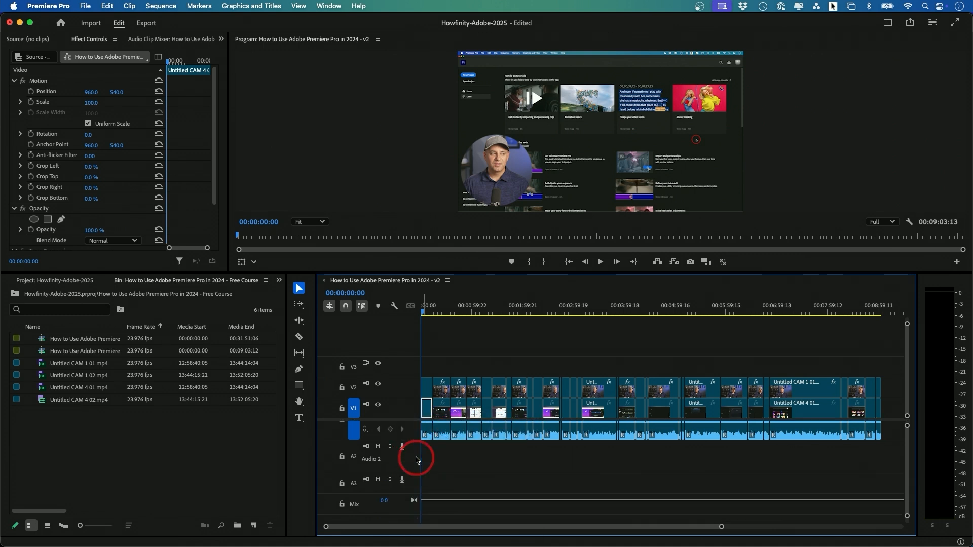
pyautogui.moveTo(392, 492); pyautogui.dragTo(391, 508)
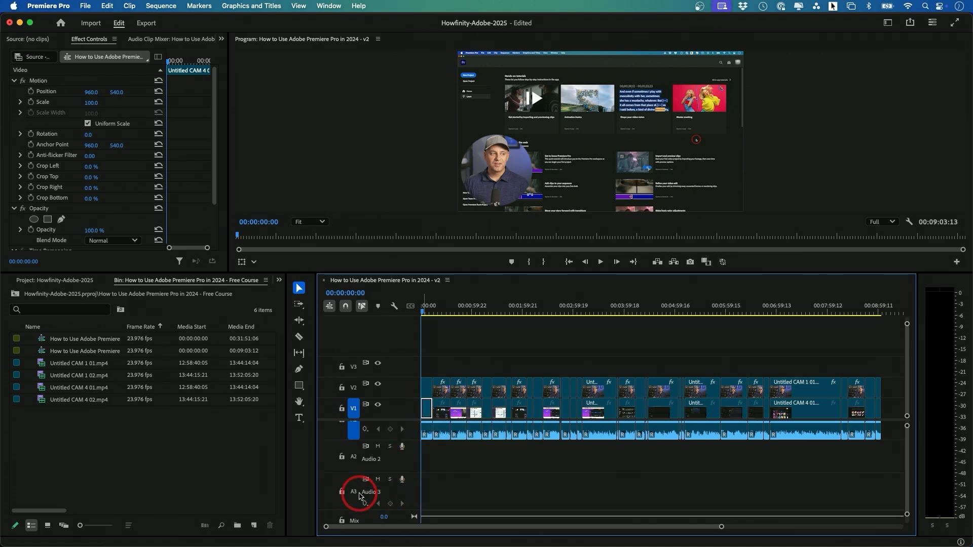
pyautogui.click(439, 493)
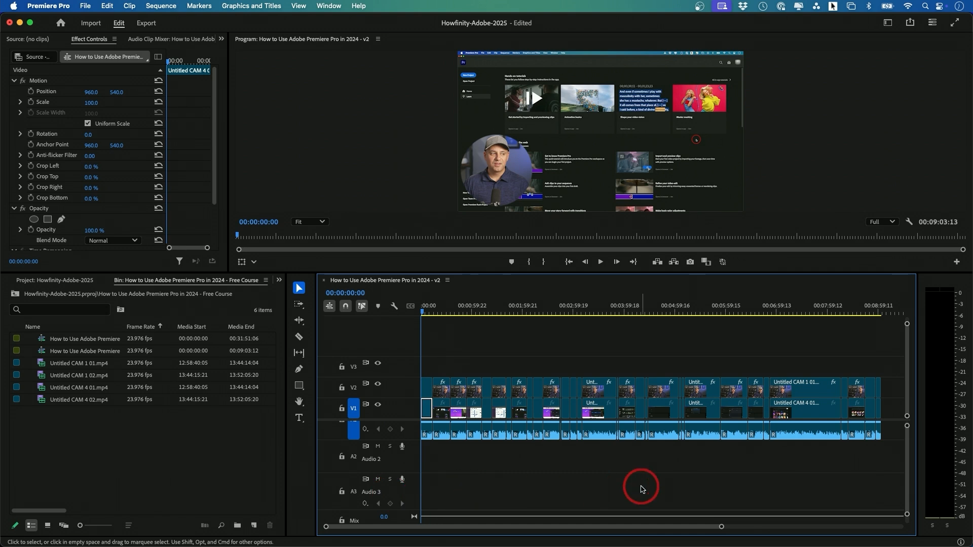
pyautogui.scroll(1, 641, 489)
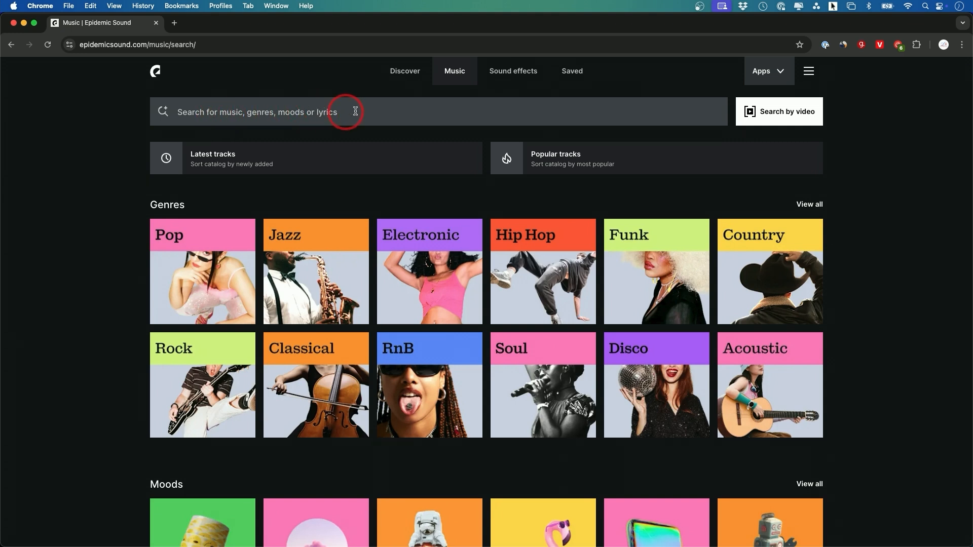
# Step: Switch to Epidemic Sound in Chrome and browse the genres and moods in its music catalog
pyautogui.scroll(-3, 289, 362)
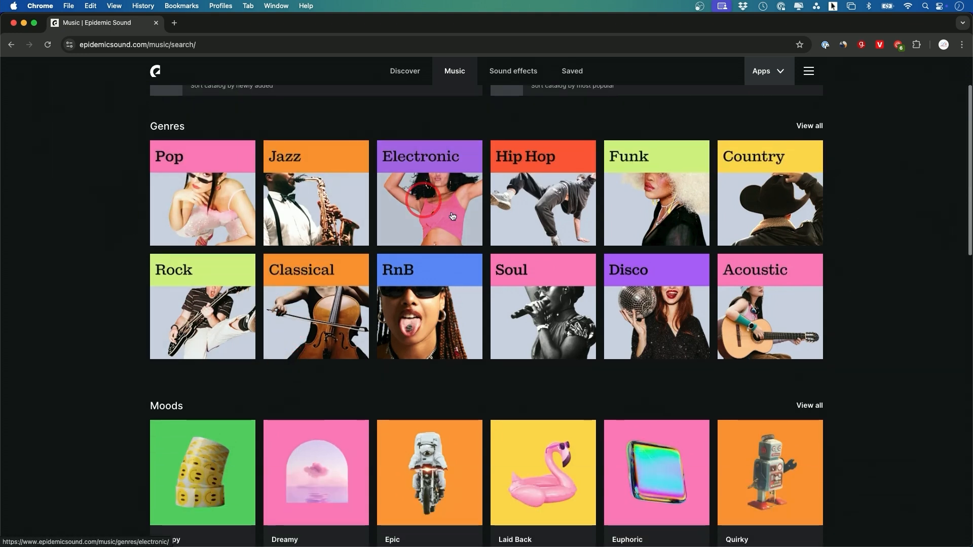
pyautogui.scroll(-4, 380, 329)
pyautogui.scroll(8, 377, 328)
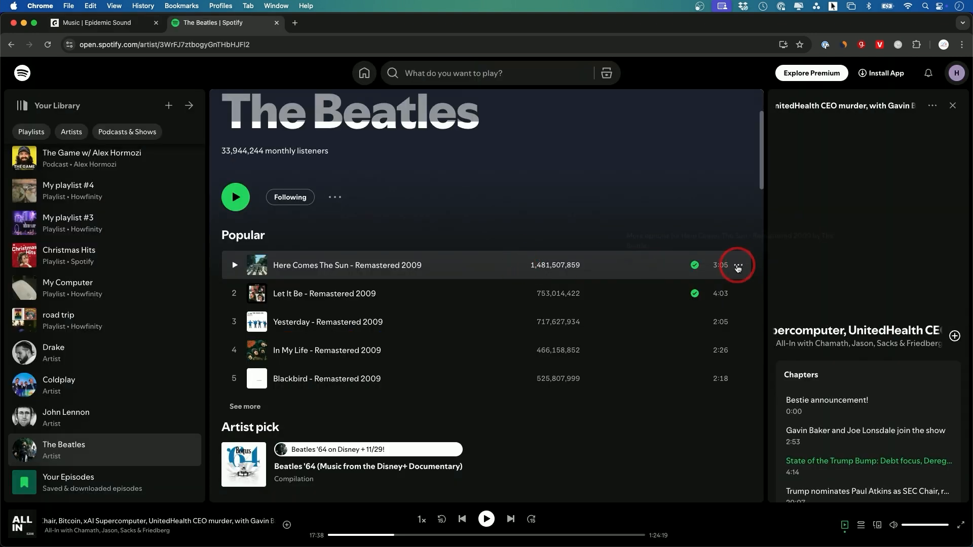
# Step: Copy the Spotify link of The Beatles' "Here Comes The Sun - Remastered 2009" and search Epidemic Sound for similar tracks with it
pyautogui.click(738, 266)
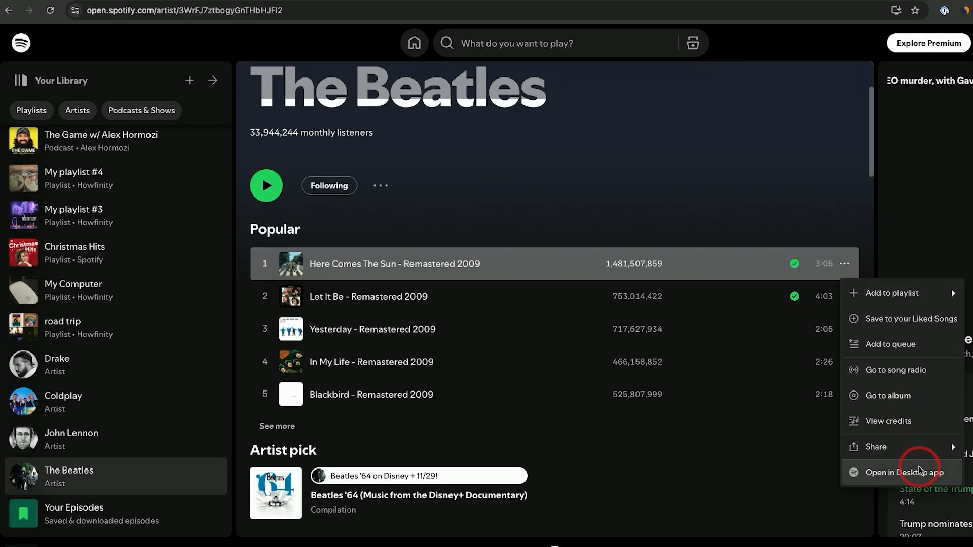
pyautogui.moveTo(904, 456)
pyautogui.click(971, 450)
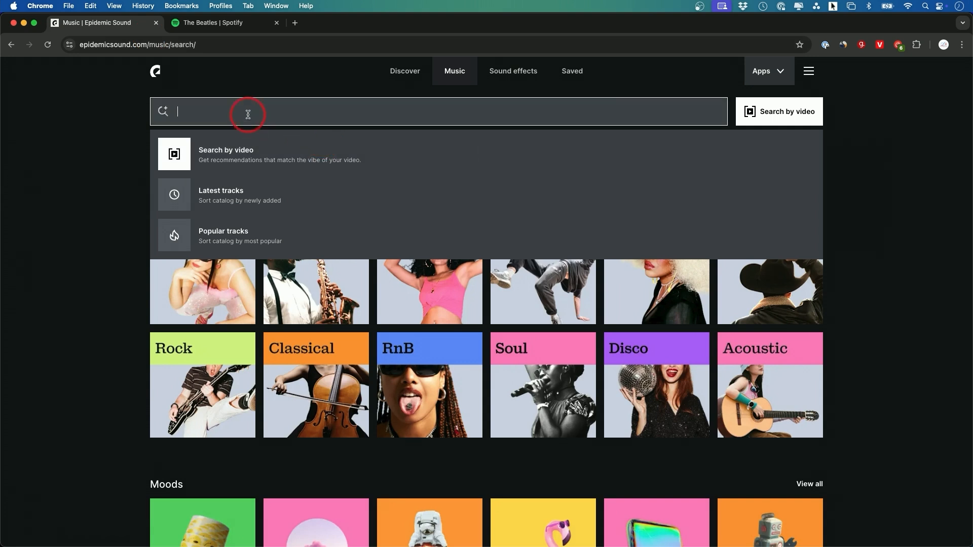
pyautogui.press('super+v')
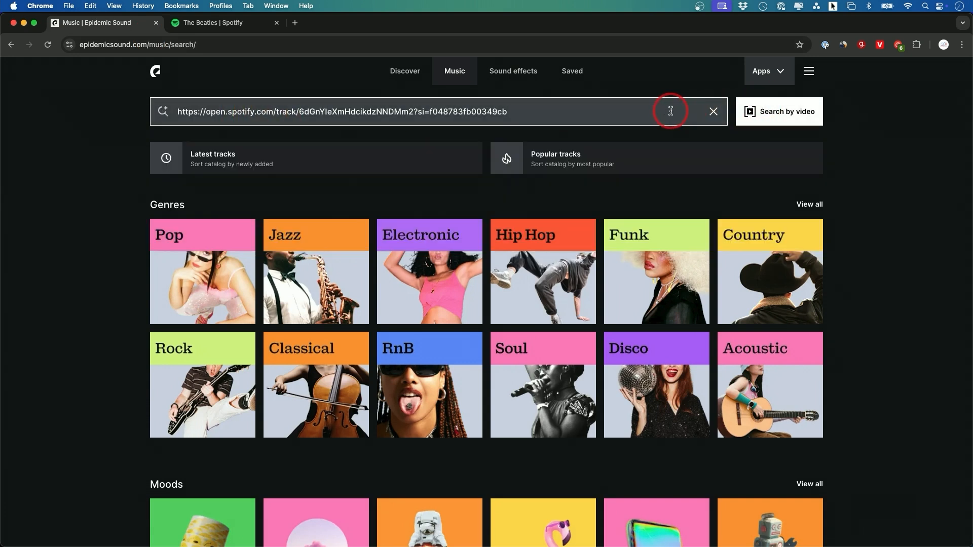
pyautogui.press('Return')
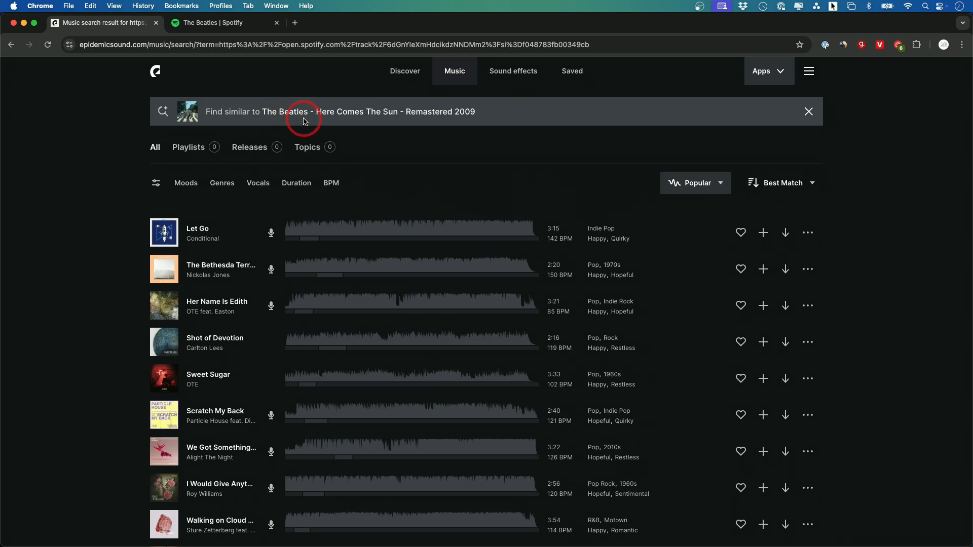
# Step: Preview a few seconds of the track "Let Go" by Conditional and pause it
pyautogui.moveTo(795, 240)
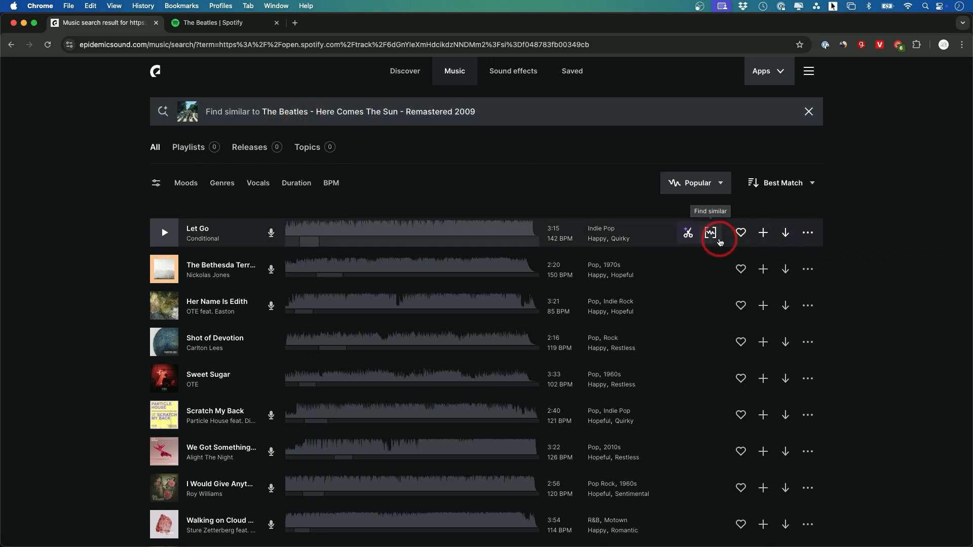
pyautogui.click(165, 234)
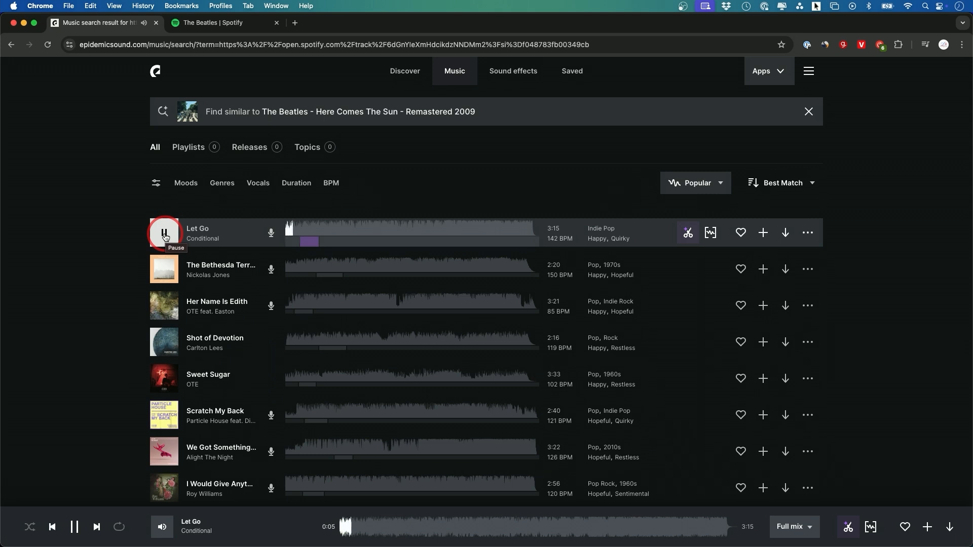
pyautogui.click(164, 234)
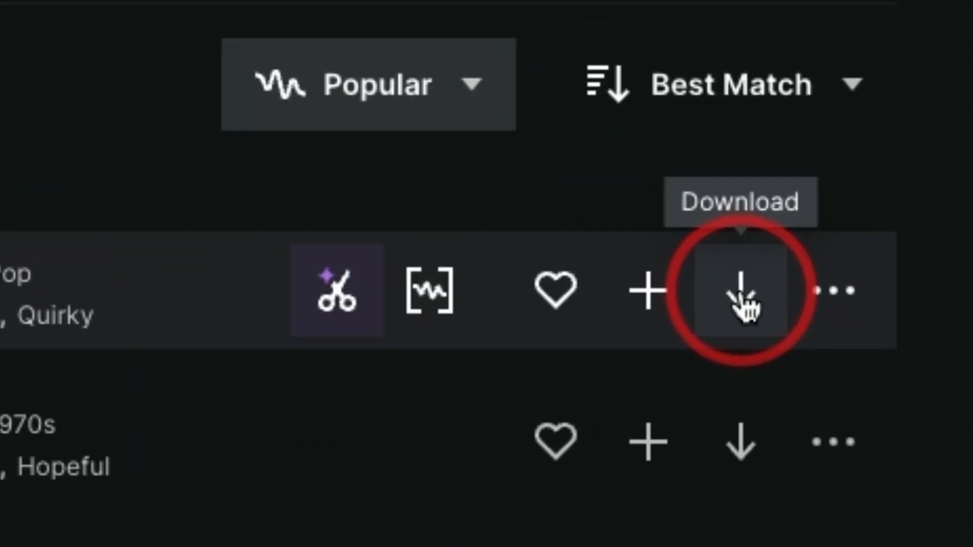
# Step: Download the full track of "Let Go" as a Full mix in WAV format
pyautogui.click(741, 300)
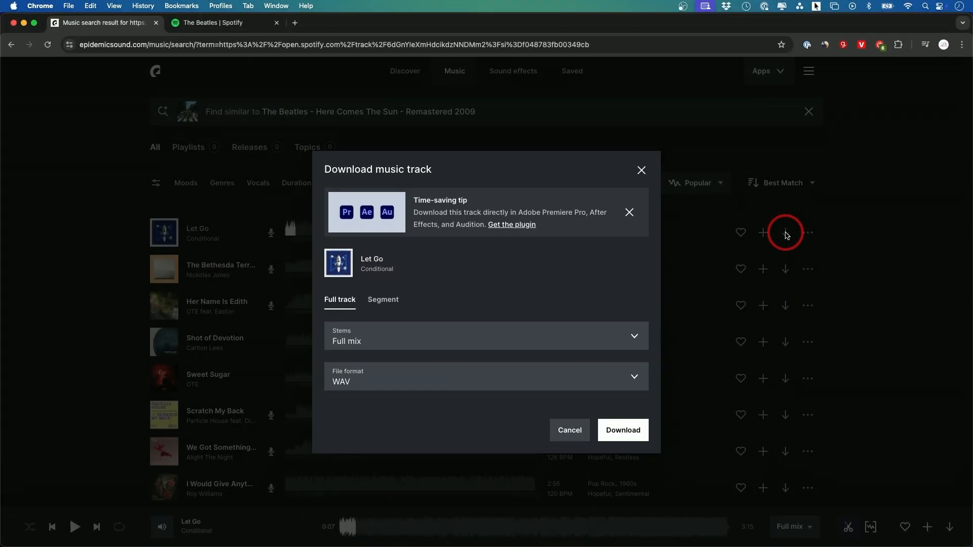
pyautogui.click(344, 377)
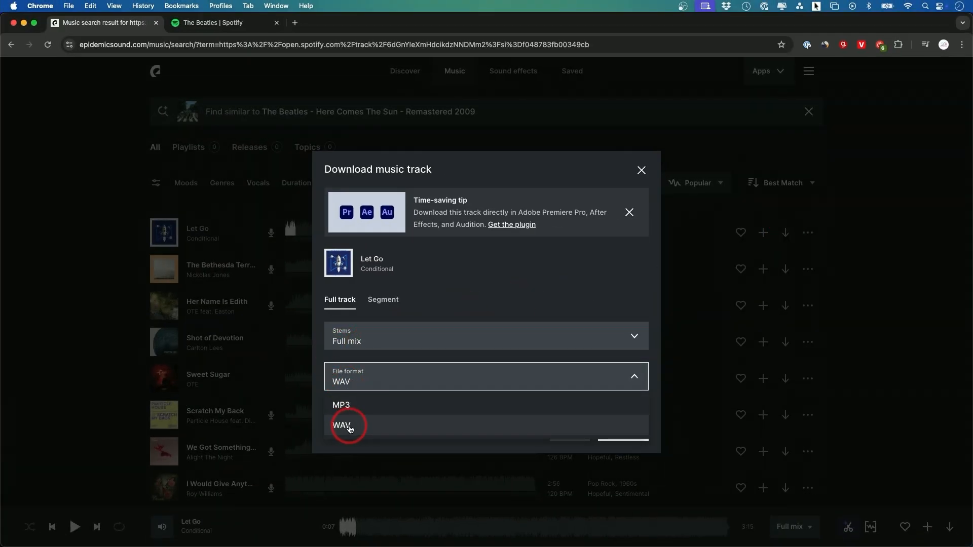
pyautogui.click(372, 377)
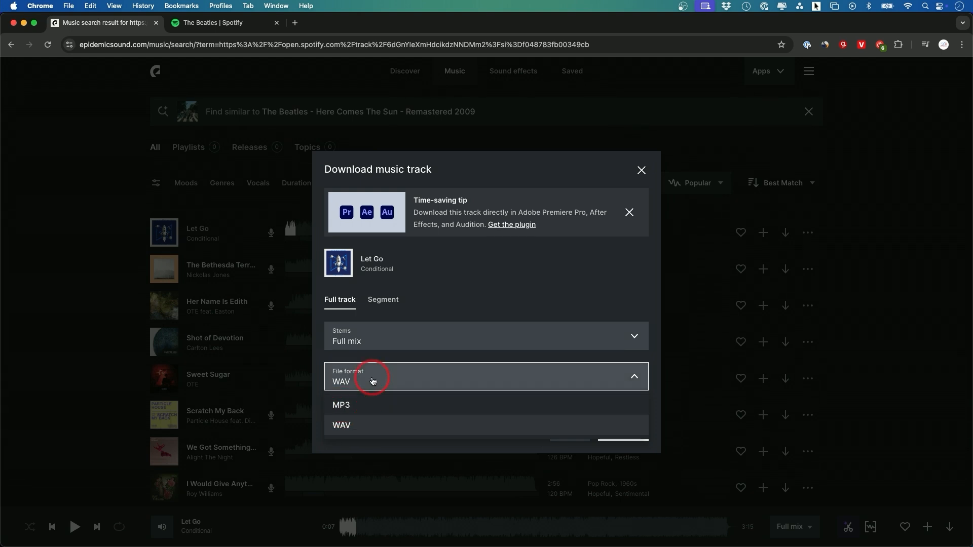
pyautogui.click(635, 425)
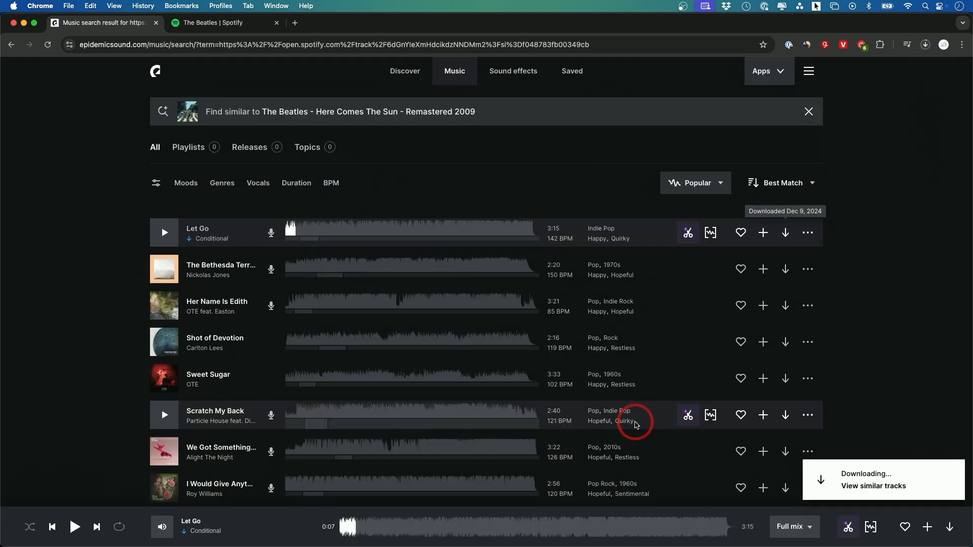
# Step: Import the downloaded "ES_Let Go - Conditional.wav" into the Premiere Pro bin and open it in the Source Monitor
pyautogui.click(876, 104)
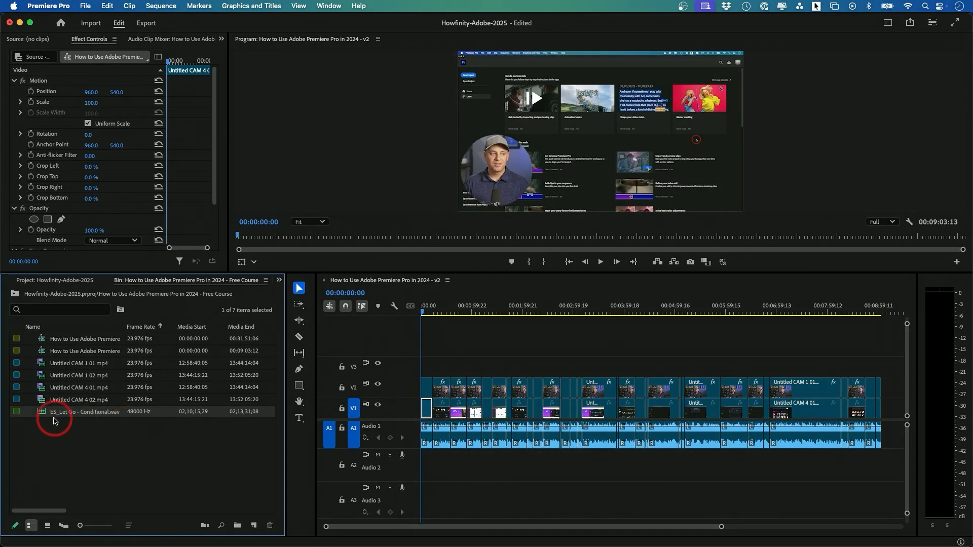
pyautogui.doubleClick(41, 412)
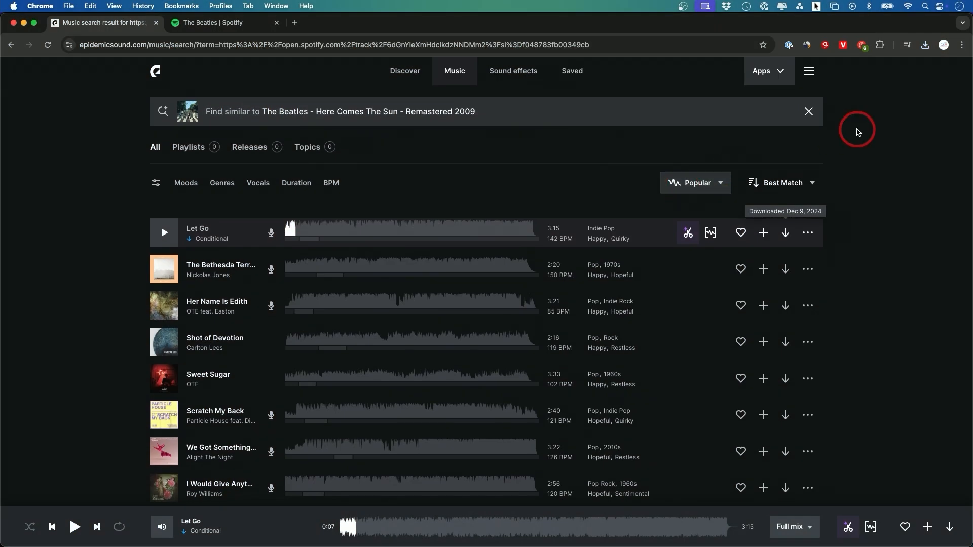
# Step: Check the apps offered on the Epidemic Sound site and open the Epidemic Sound extension in Premiere Pro
pyautogui.click(779, 72)
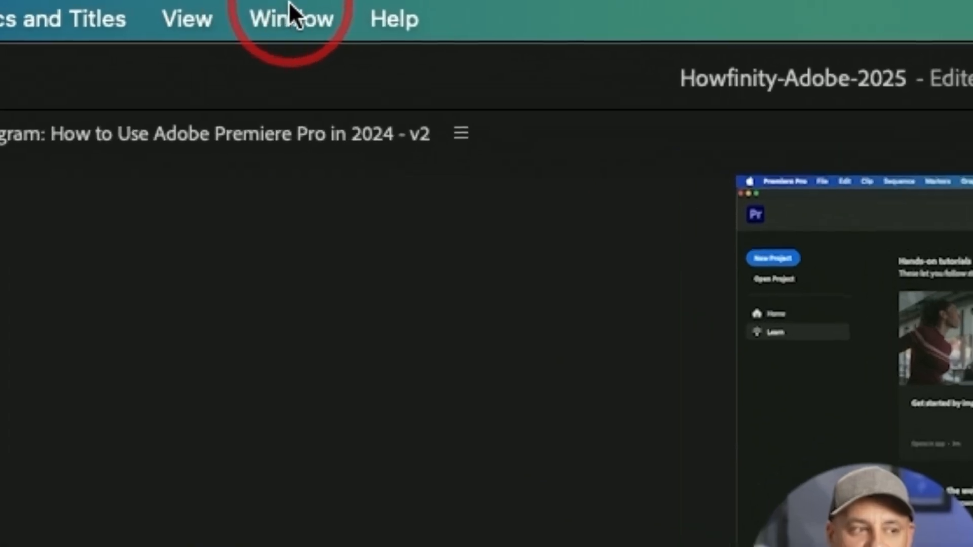
pyautogui.click(333, 7)
pyautogui.moveTo(358, 182)
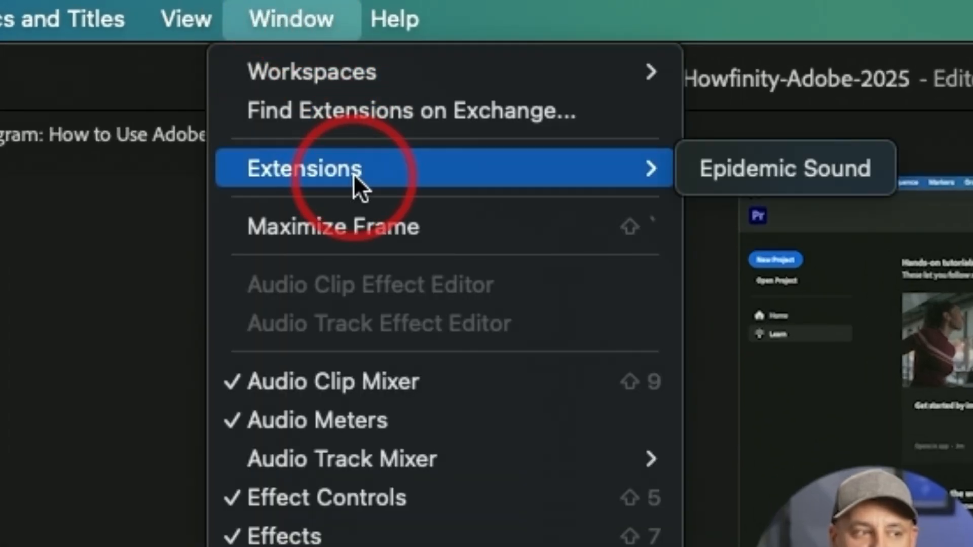
pyautogui.click(760, 175)
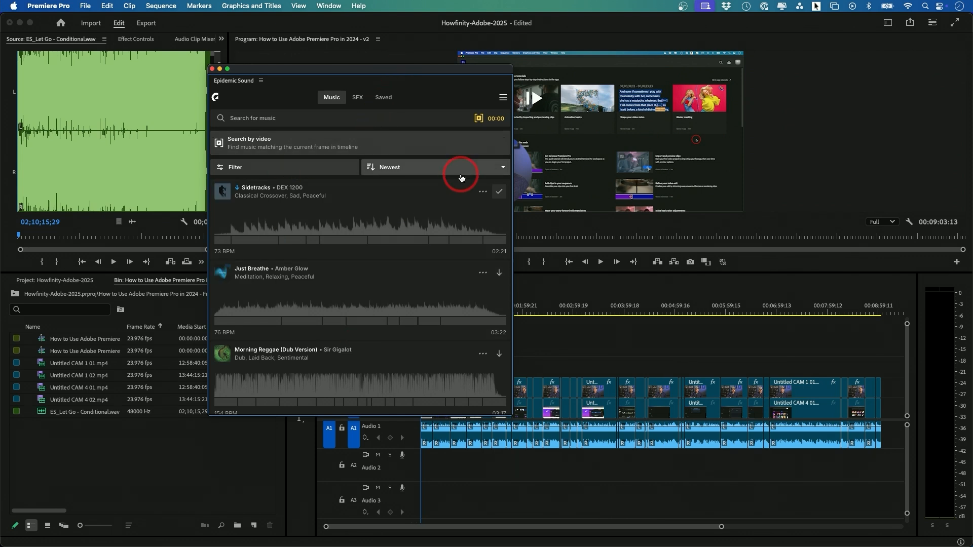
# Step: Search the Epidemic Sound extension's music for "tech background"
pyautogui.click(270, 115)
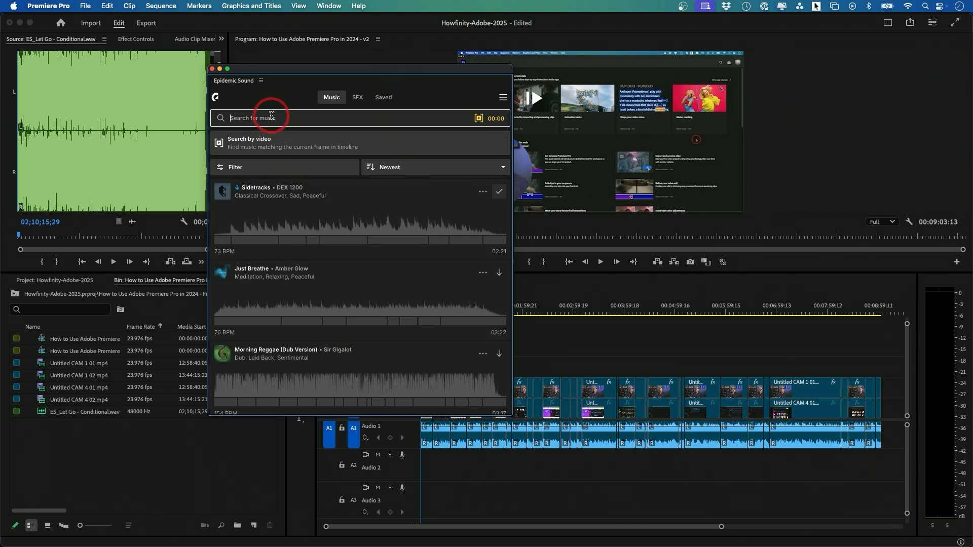
pyautogui.scroll(-1, 271, 115)
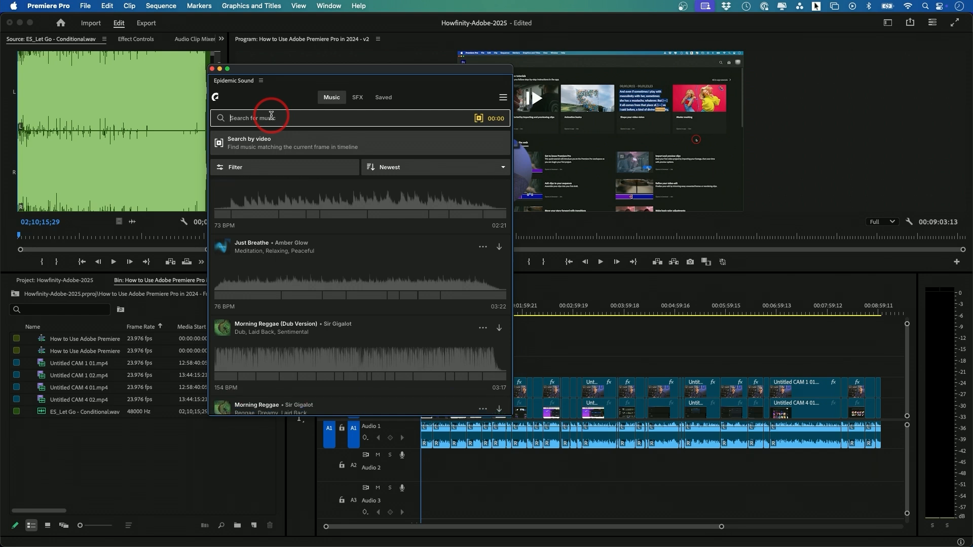
pyautogui.write('tech background')
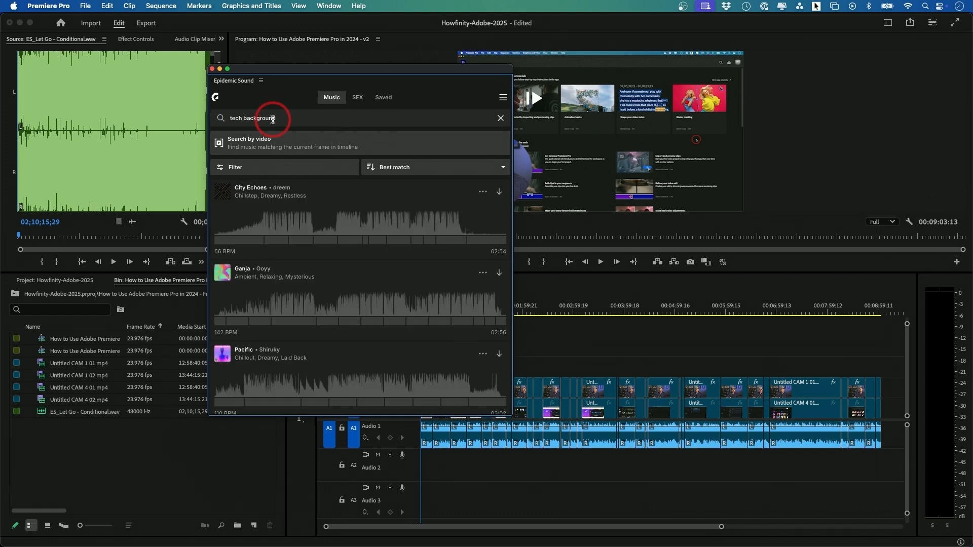
# Step: Preview "Tell Me What You Want (Cospe Remix) (Instrumental Version)", download it into the project, and close the Epidemic Sound extension
pyautogui.scroll(-1, 318, 253)
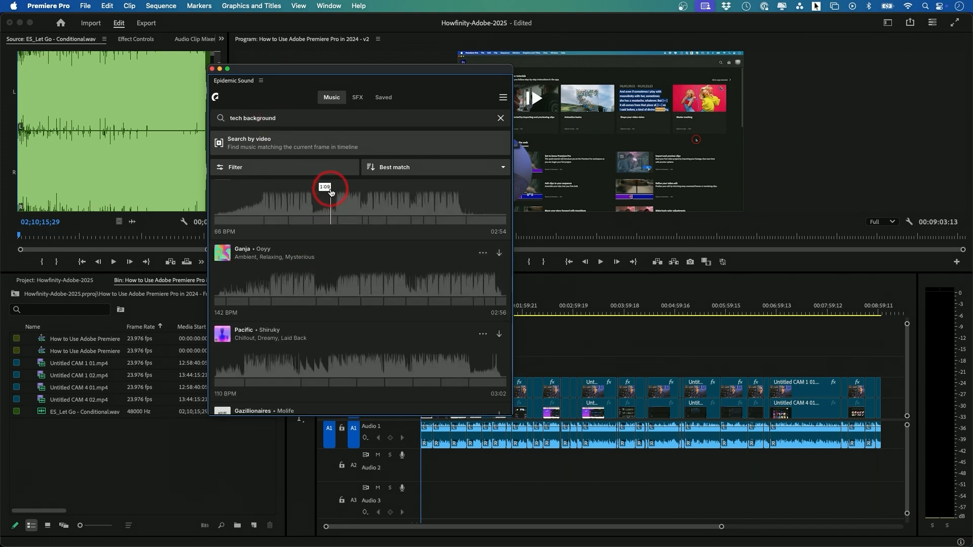
pyautogui.scroll(-5, 225, 263)
pyautogui.click(222, 258)
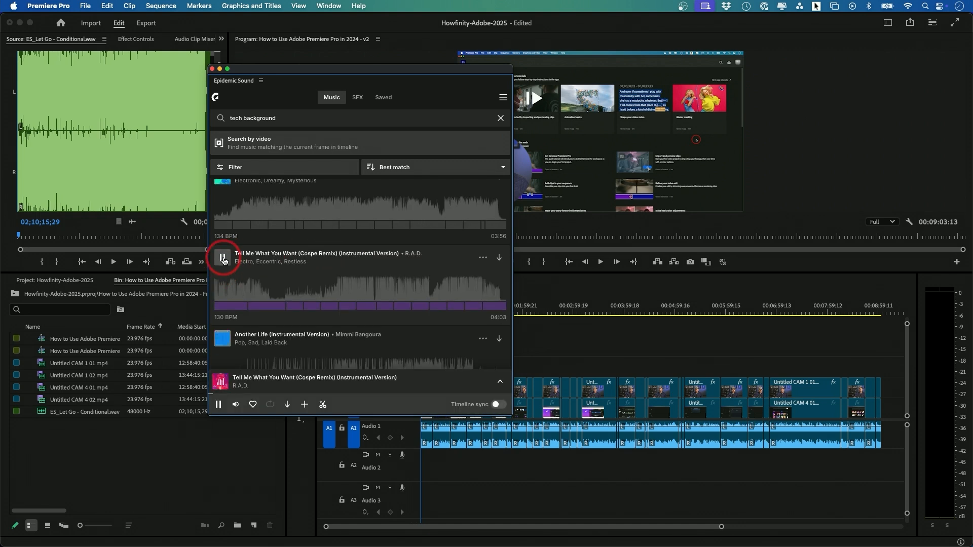
pyautogui.scroll(-1, 224, 263)
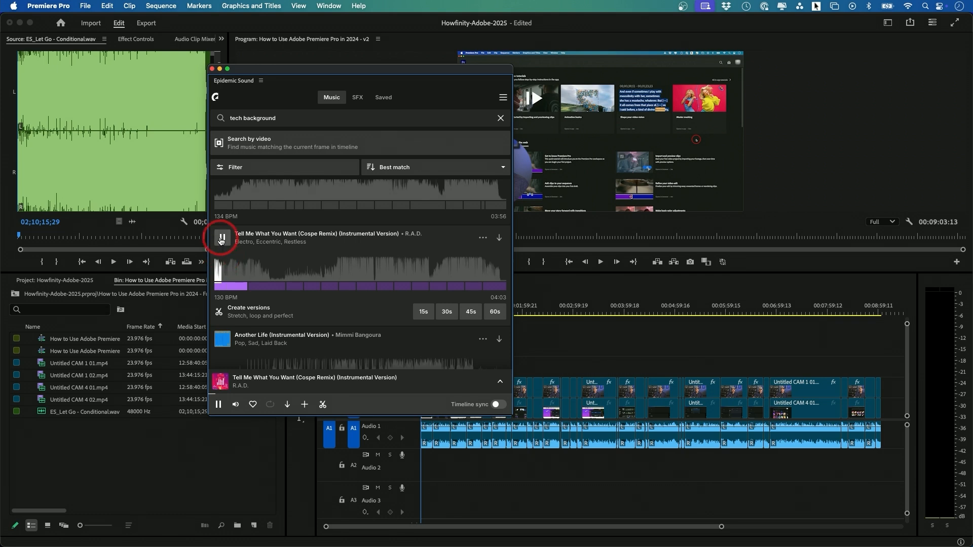
pyautogui.click(221, 239)
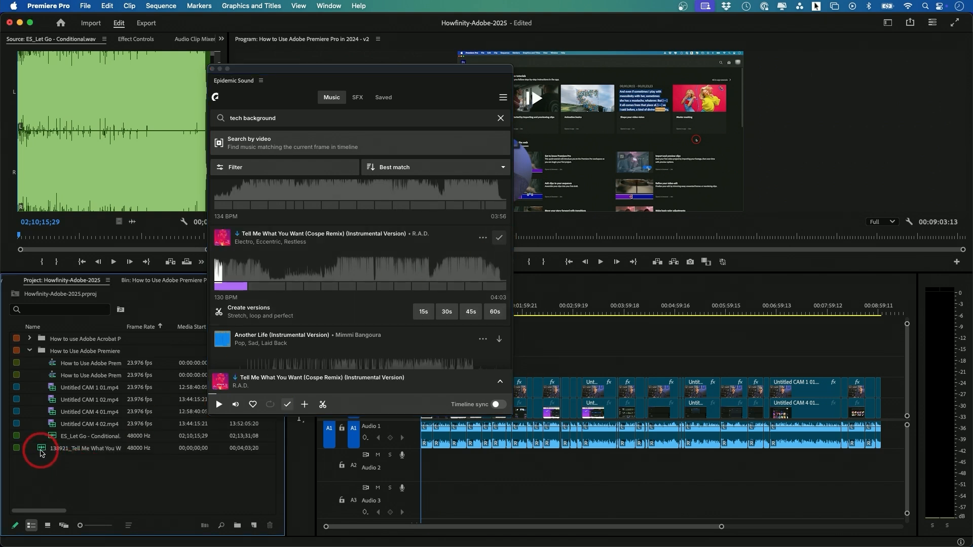
pyautogui.click(40, 450)
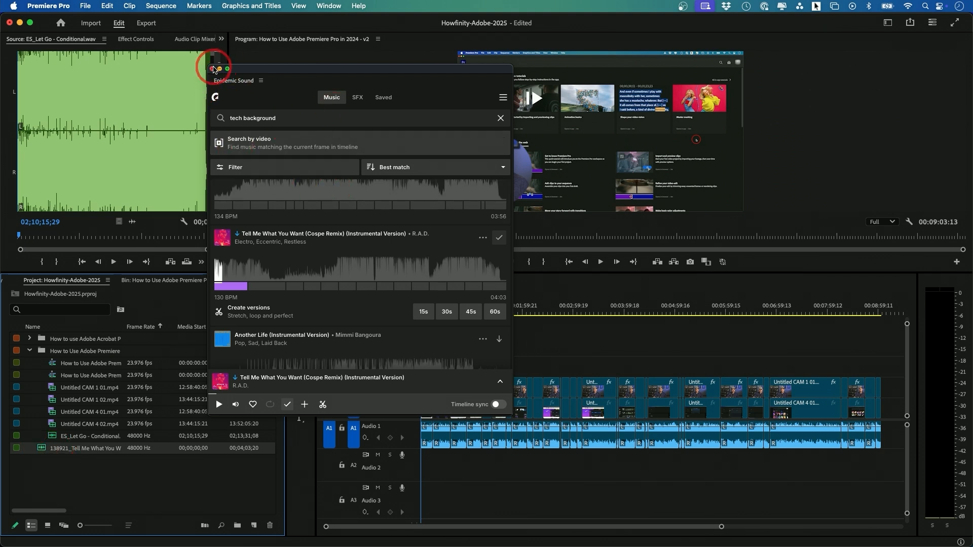
pyautogui.click(213, 68)
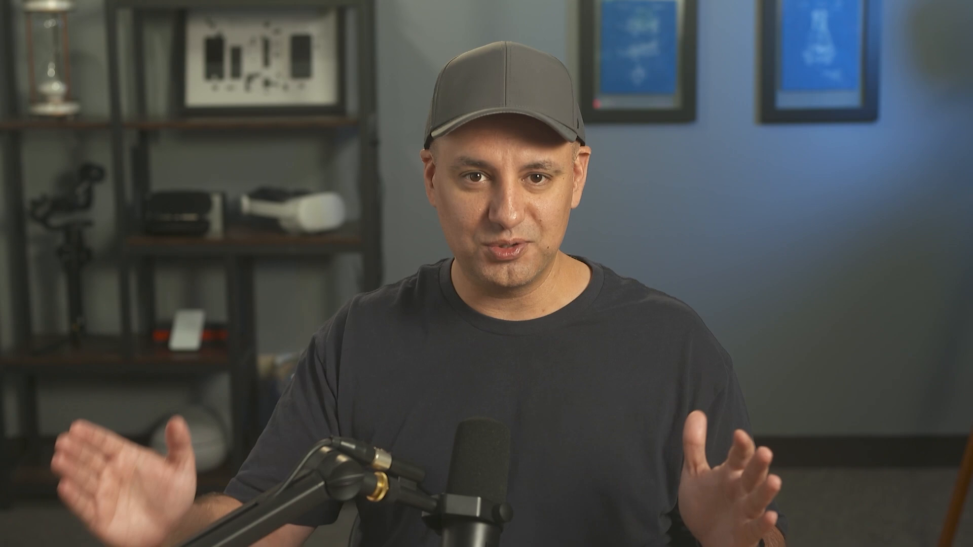
# Step: Place the downloaded "138921_Tell Me What You W…" clip at the sequence start on Audio 2 and increase that track's height
pyautogui.click(42, 449)
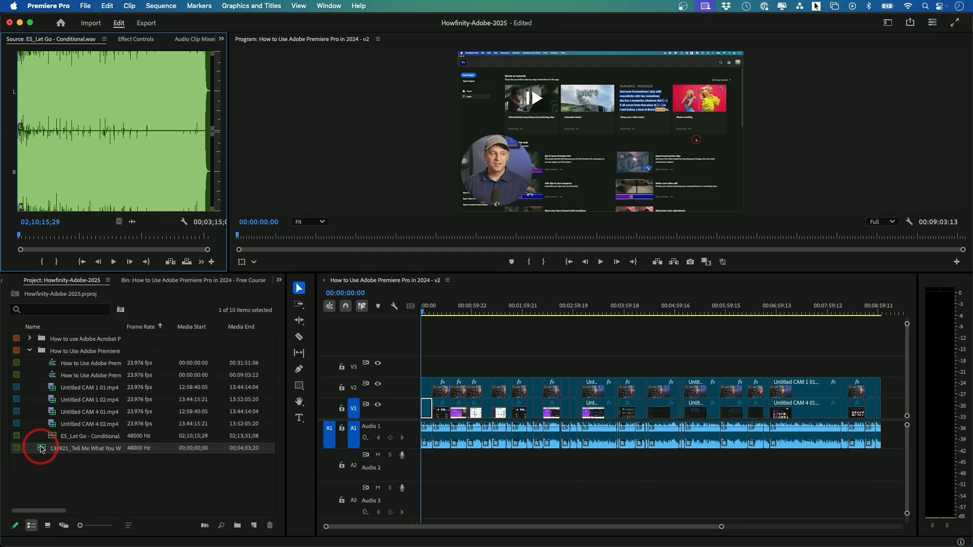
pyautogui.moveTo(41, 449); pyautogui.dragTo(424, 462)
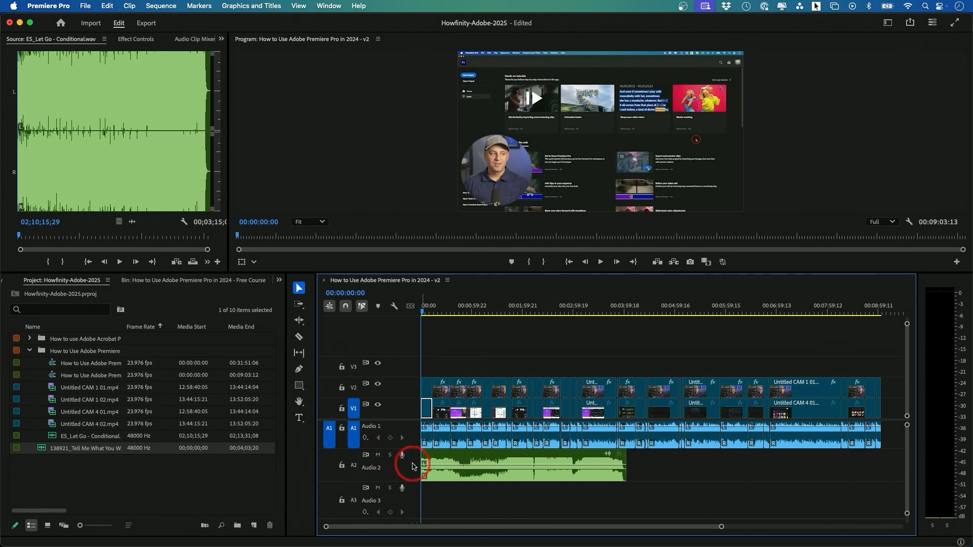
pyautogui.doubleClick(403, 480)
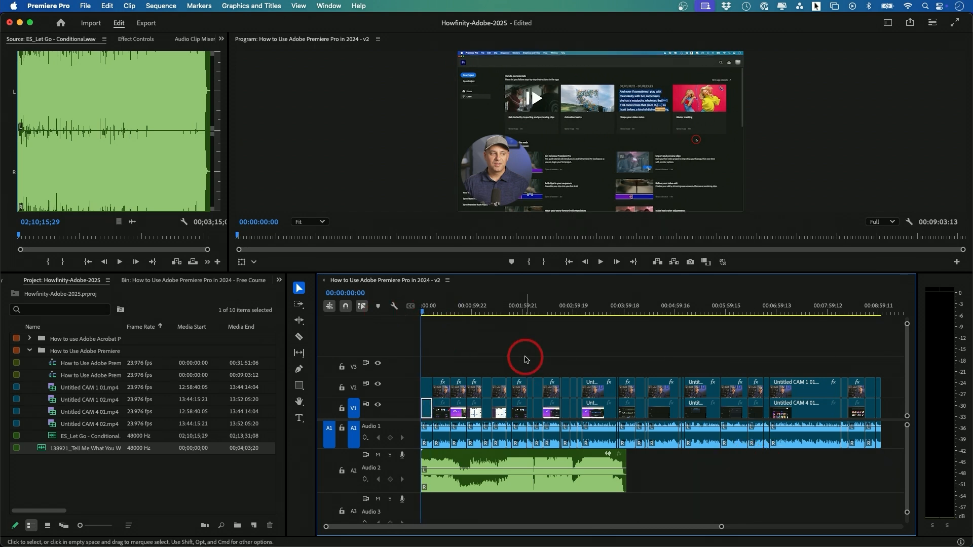
# Step: Lower the music clip's volume on Audio 2 to about -24.8 dB, playing the opening of the sequence to check the mix
pyautogui.press('space')
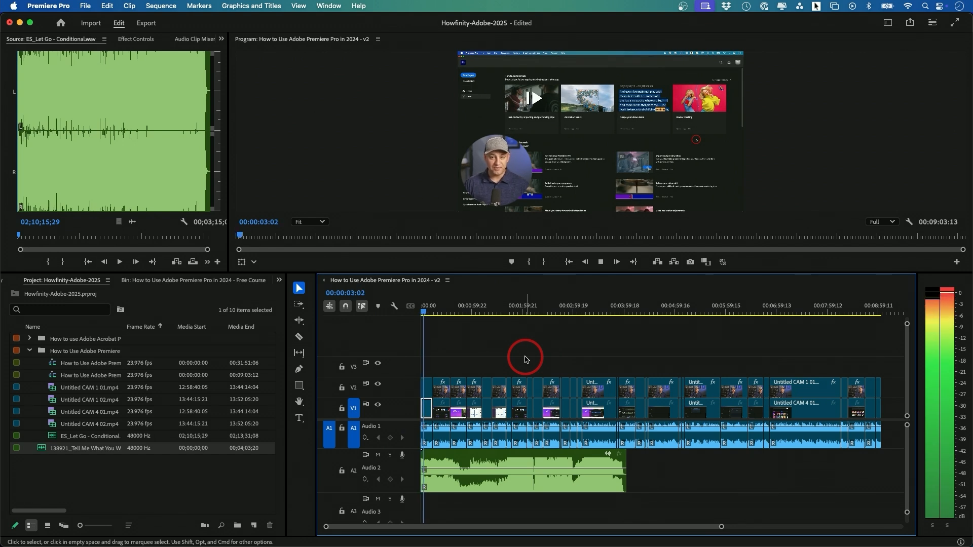
pyautogui.press('space')
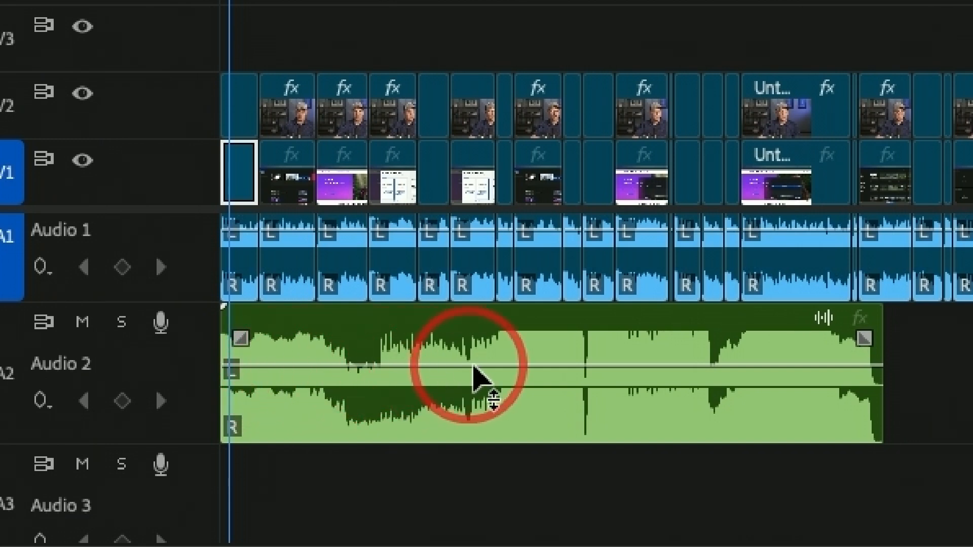
pyautogui.moveTo(538, 363); pyautogui.dragTo(539, 416)
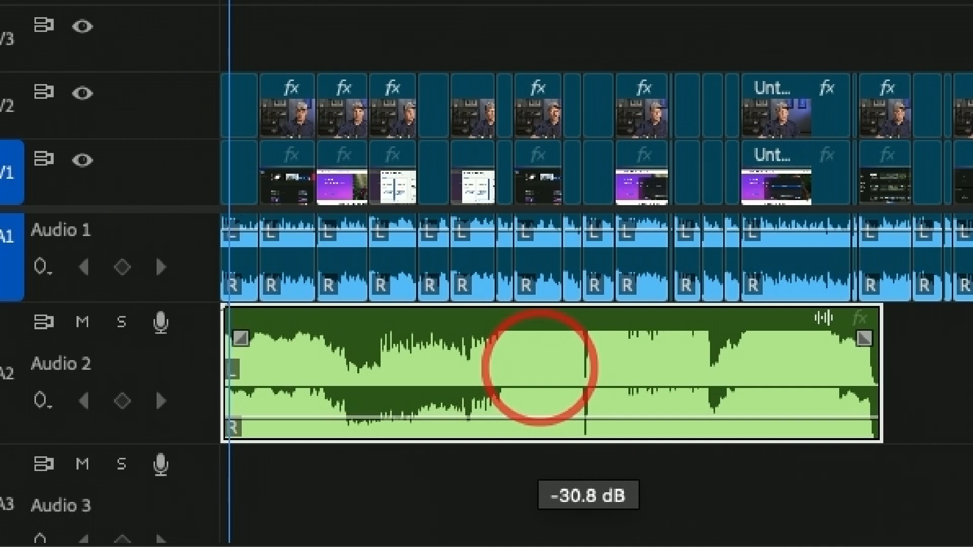
pyautogui.moveTo(538, 417); pyautogui.dragTo(539, 415)
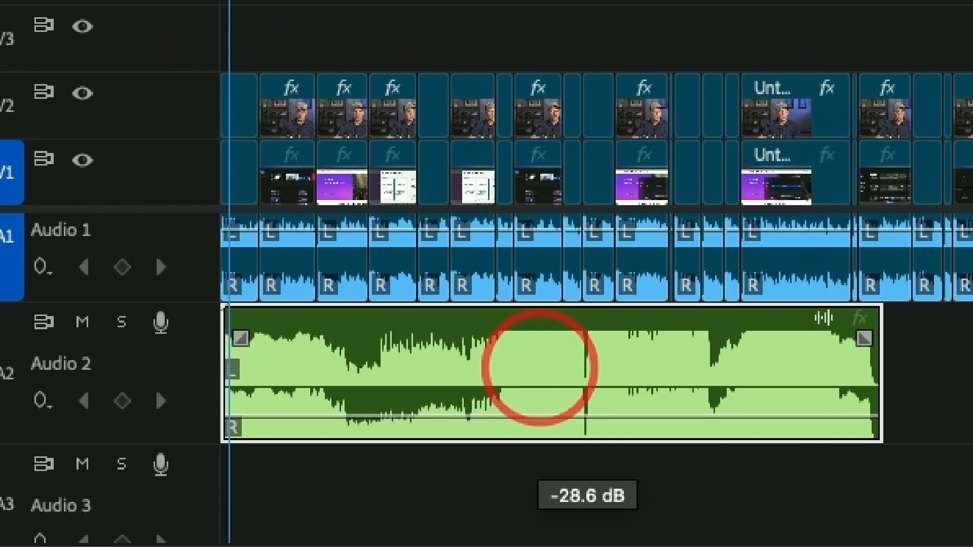
pyautogui.moveTo(538, 415); pyautogui.dragTo(538, 415)
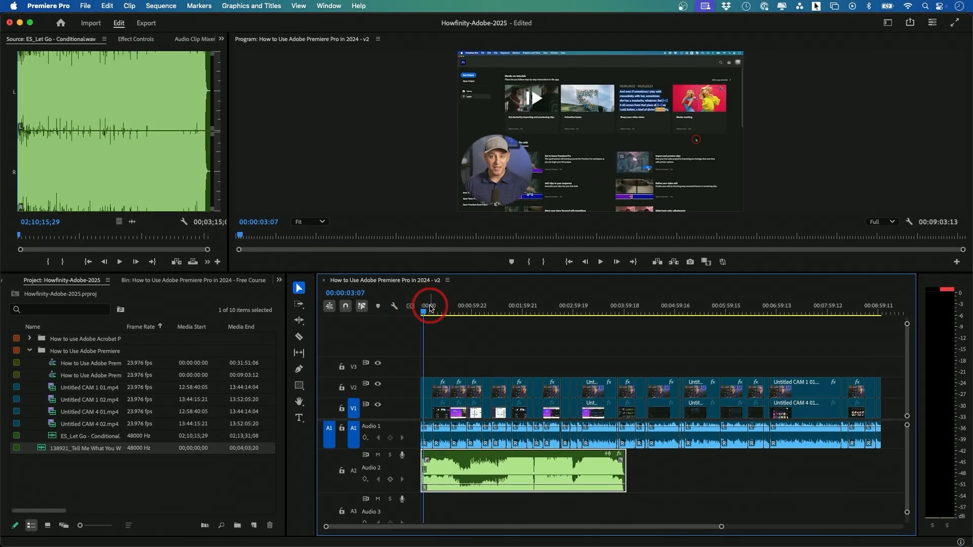
pyautogui.press('space')
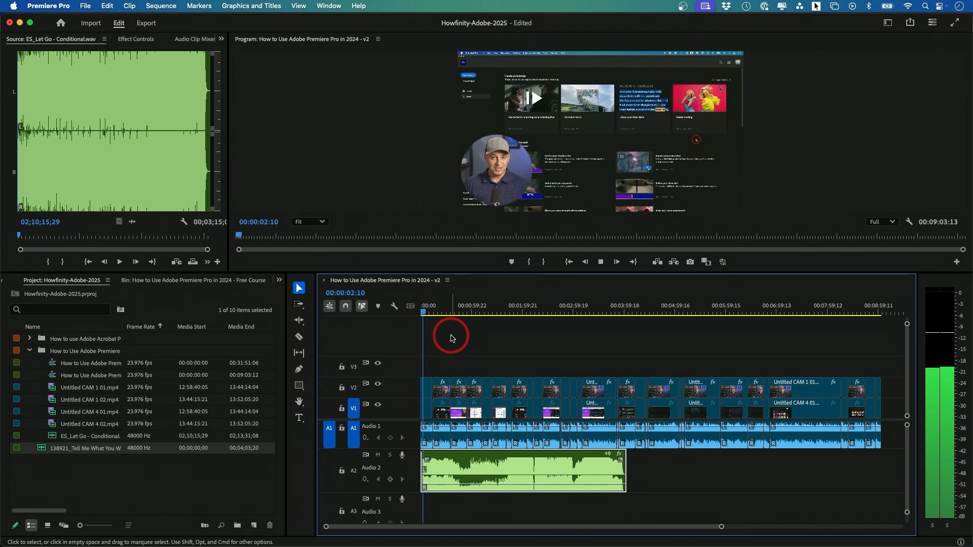
pyautogui.press('space')
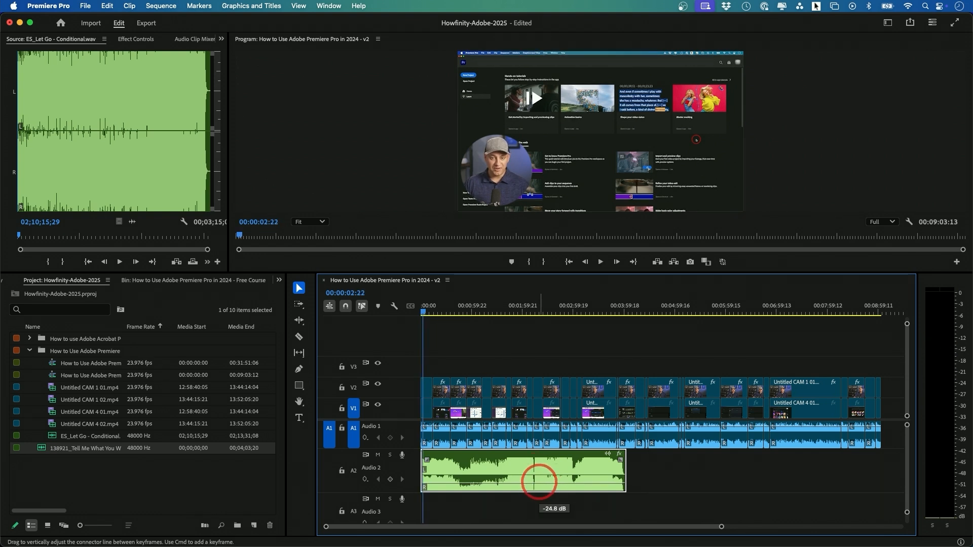
pyautogui.moveTo(539, 481); pyautogui.dragTo(539, 484)
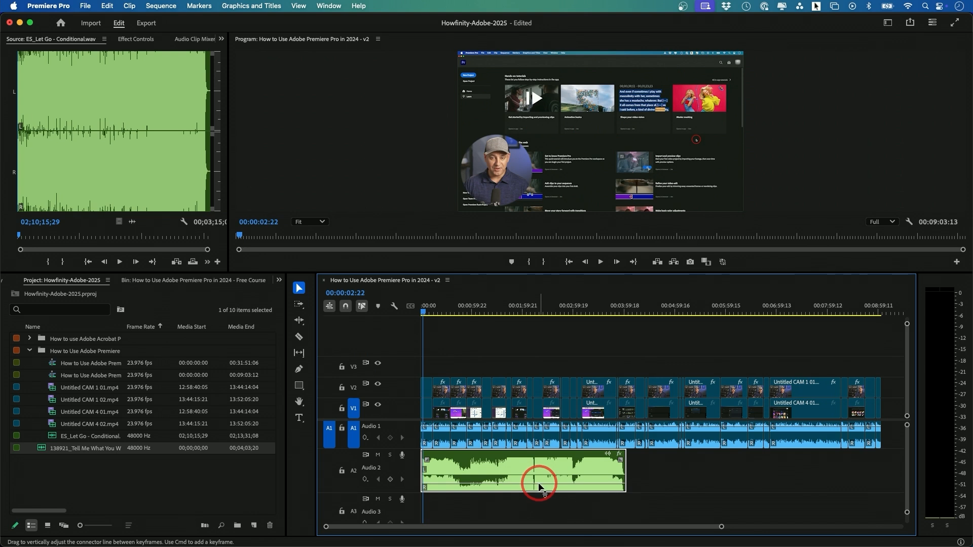
pyautogui.moveTo(540, 487)
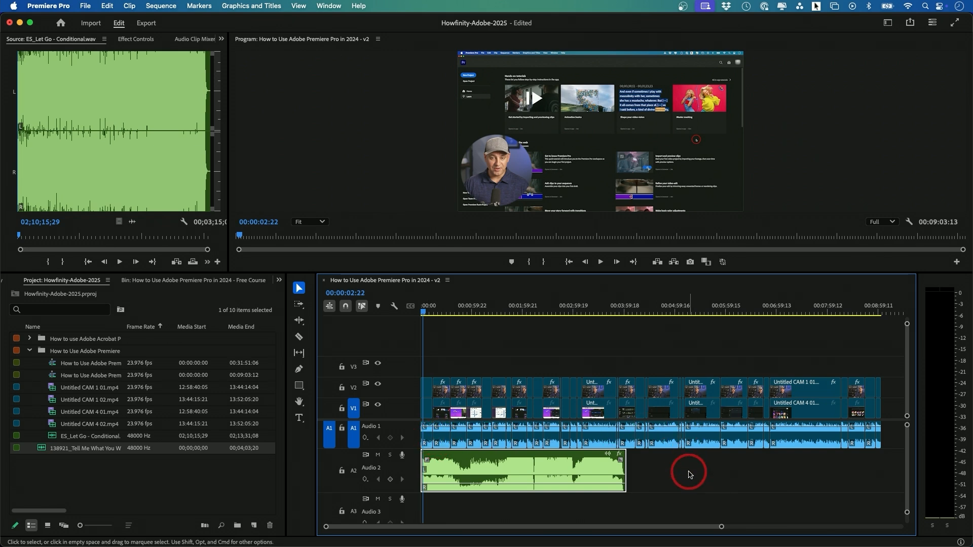
pyautogui.press('space')
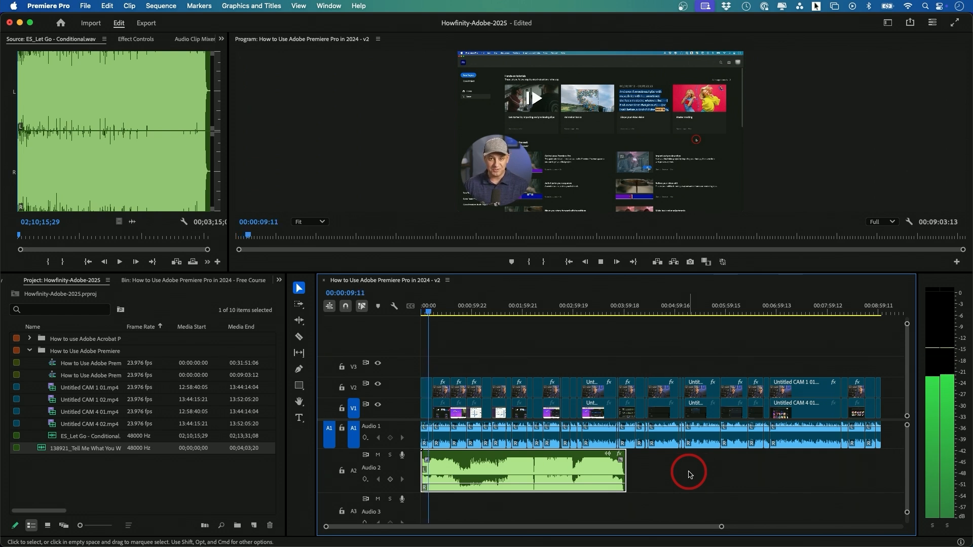
pyautogui.press('space')
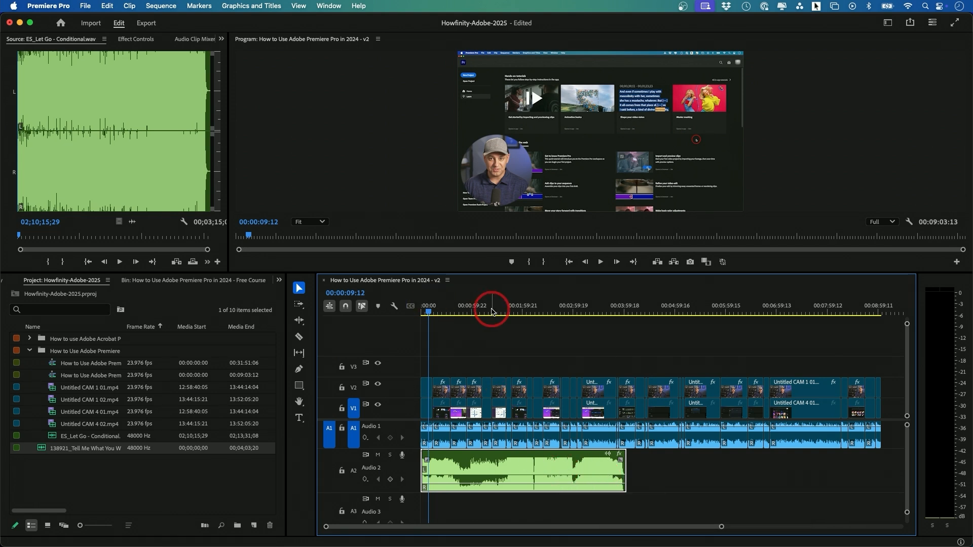
# Step: Trim the end of the music clip on Audio 2 back to 00:01:06:23
pyautogui.click(471, 309)
pyautogui.moveTo(474, 313); pyautogui.dragTo(478, 312)
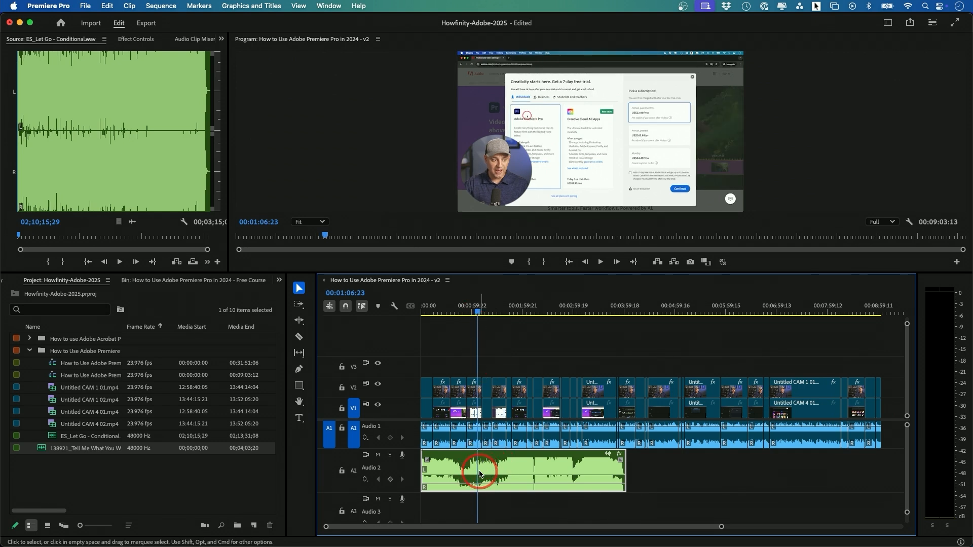
pyautogui.moveTo(632, 464); pyautogui.dragTo(476, 469)
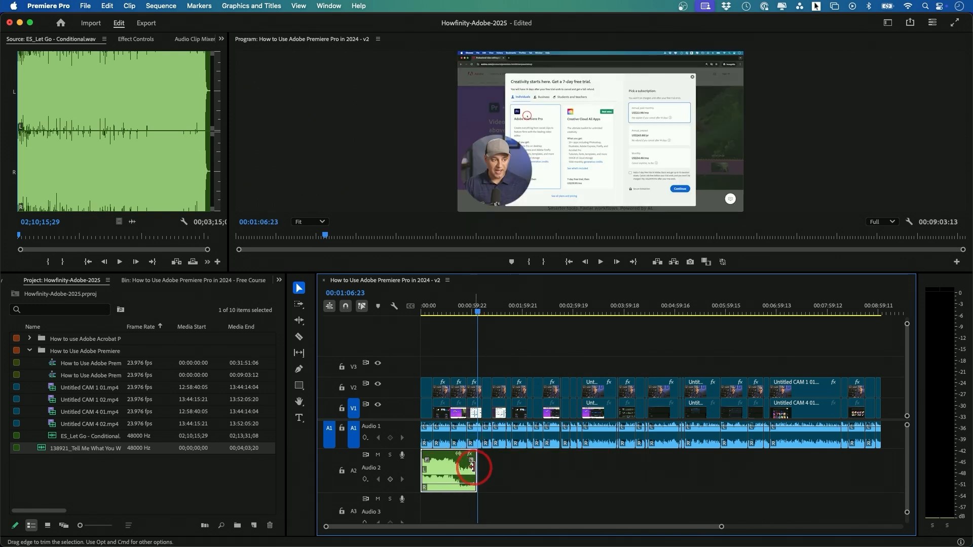
# Step: Apply the default transition to the trimmed end of the music clip on Audio 2
pyautogui.press('=')
pyautogui.press('=')
pyautogui.press('=')
pyautogui.press('=')
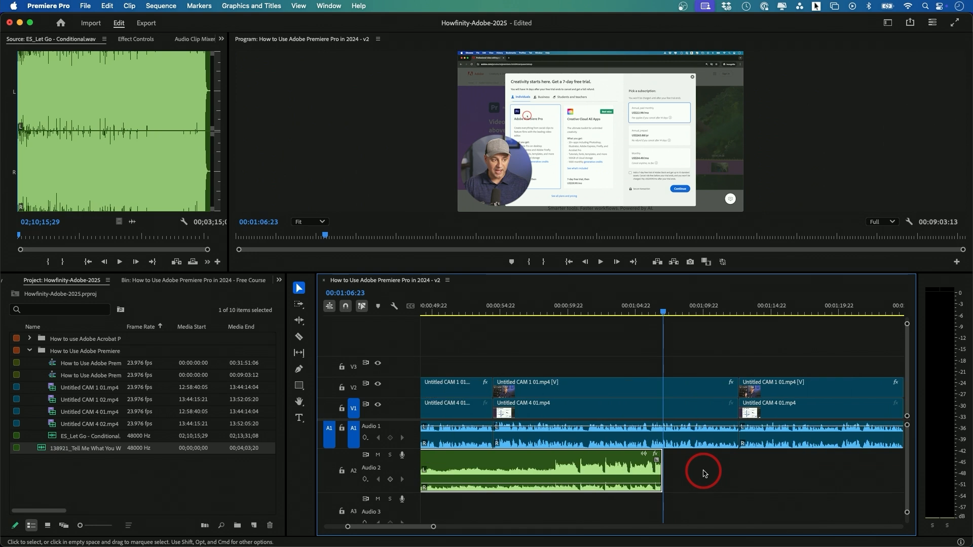
pyautogui.moveTo(665, 460)
pyautogui.mouseDown()
pyautogui.moveTo(586, 460)
pyautogui.moveTo(679, 461)
pyautogui.moveTo(664, 461)
pyautogui.mouseUp()
pyautogui.rightClick(664, 463)
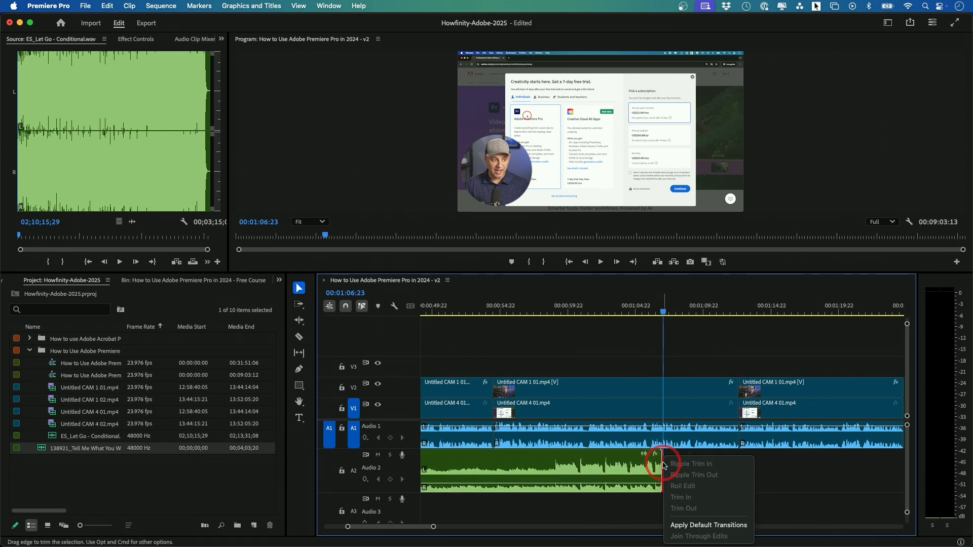
pyautogui.click(714, 525)
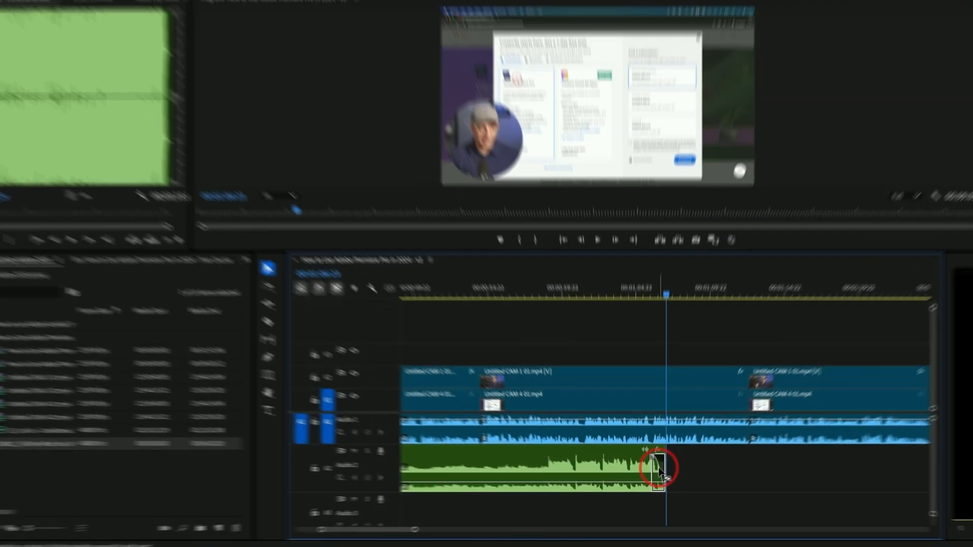
# Step: Set the duration of the transition at the music clip's end to 00:00:02:00 and review where the fade starts and ends
pyautogui.doubleClick(782, 354)
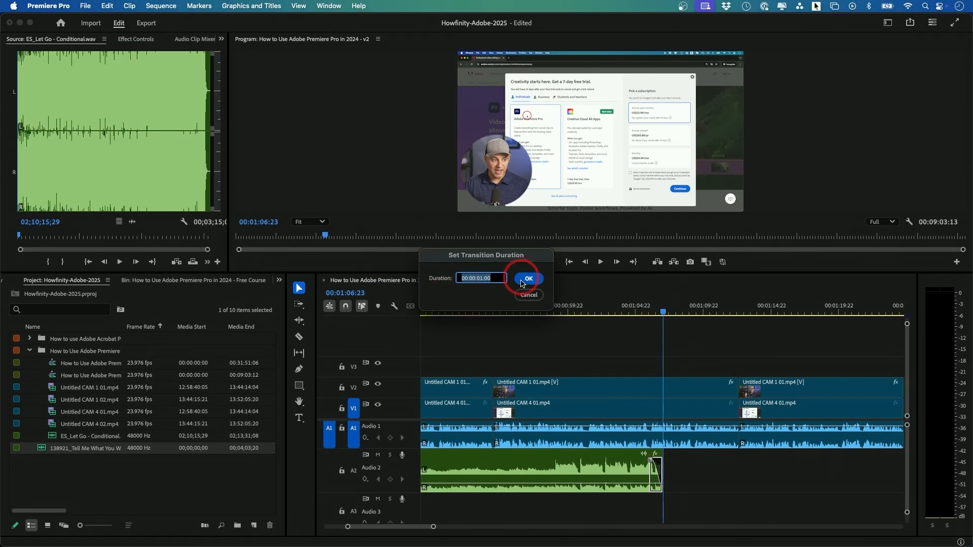
pyautogui.click(483, 278)
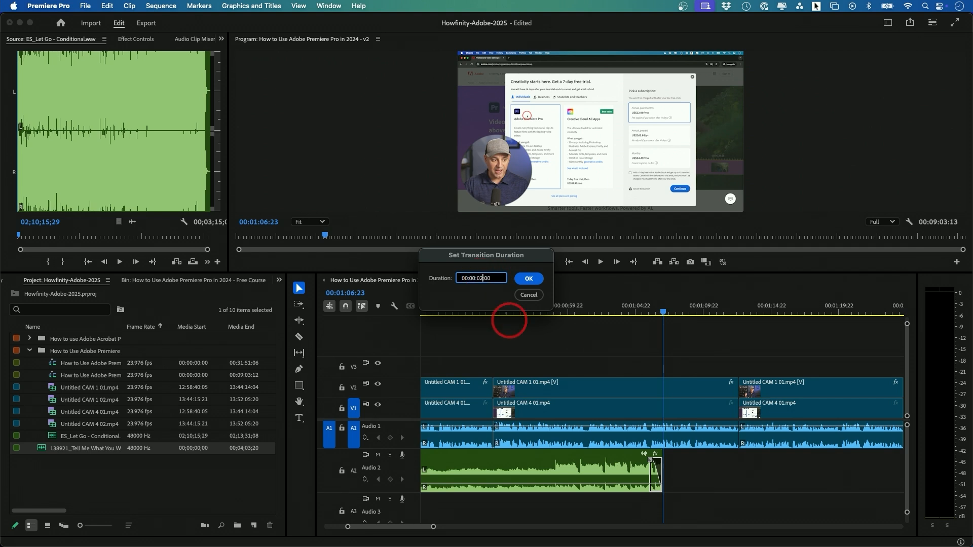
pyautogui.click(529, 278)
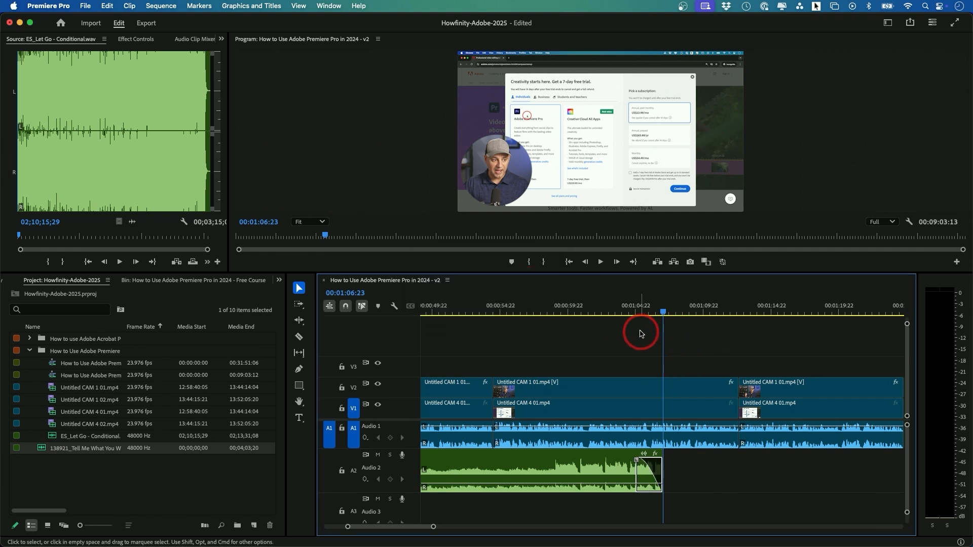
pyautogui.click(631, 311)
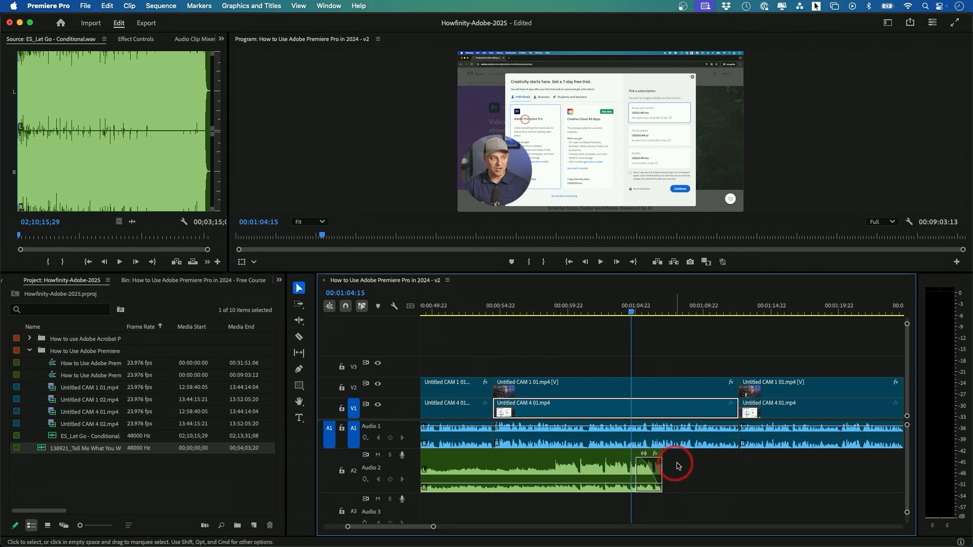
pyautogui.click(663, 311)
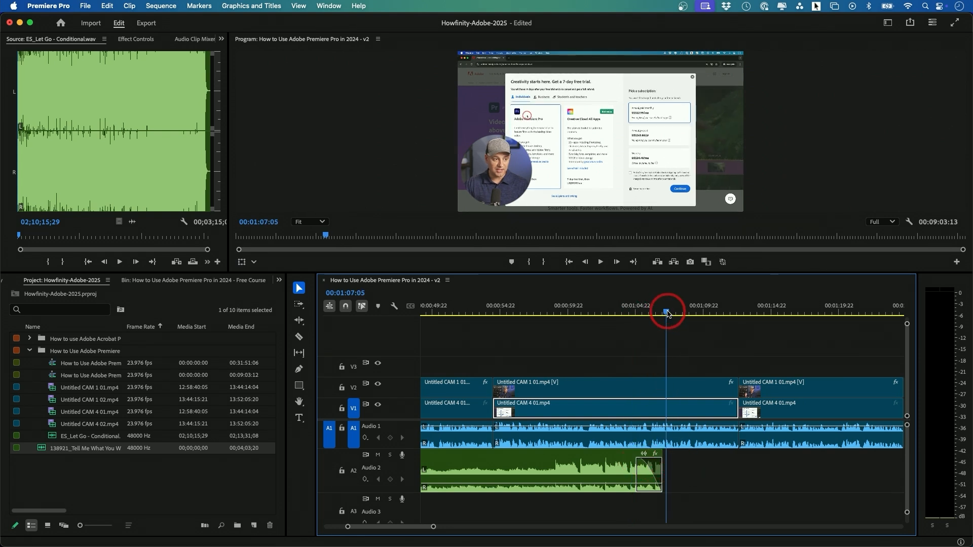
pyautogui.moveTo(665, 314); pyautogui.dragTo(661, 315)
pyautogui.click(655, 481)
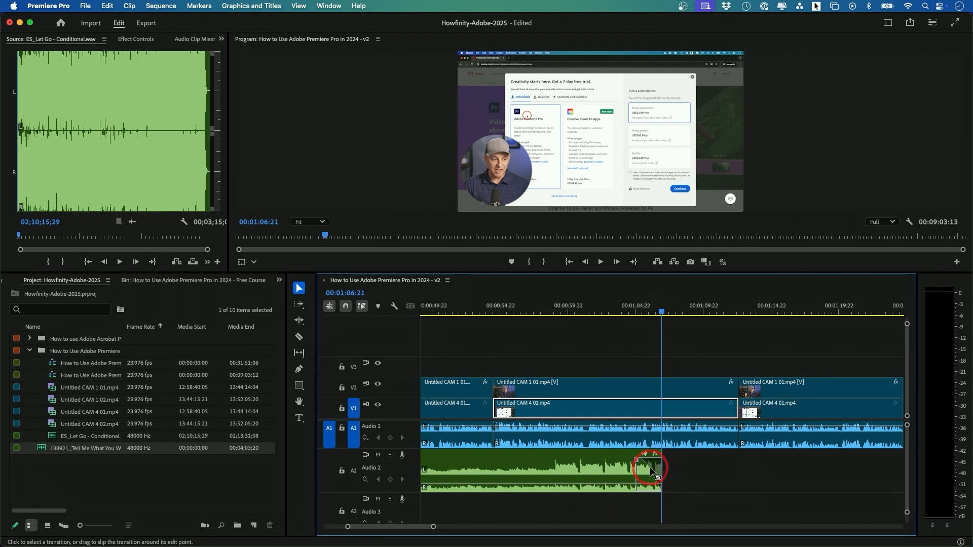
# Step: Apply the default transition to the start of the music clip on Audio 2 and check the transition's duration setting without changing it
pyautogui.press('-')
pyautogui.press('-')
pyautogui.press('-')
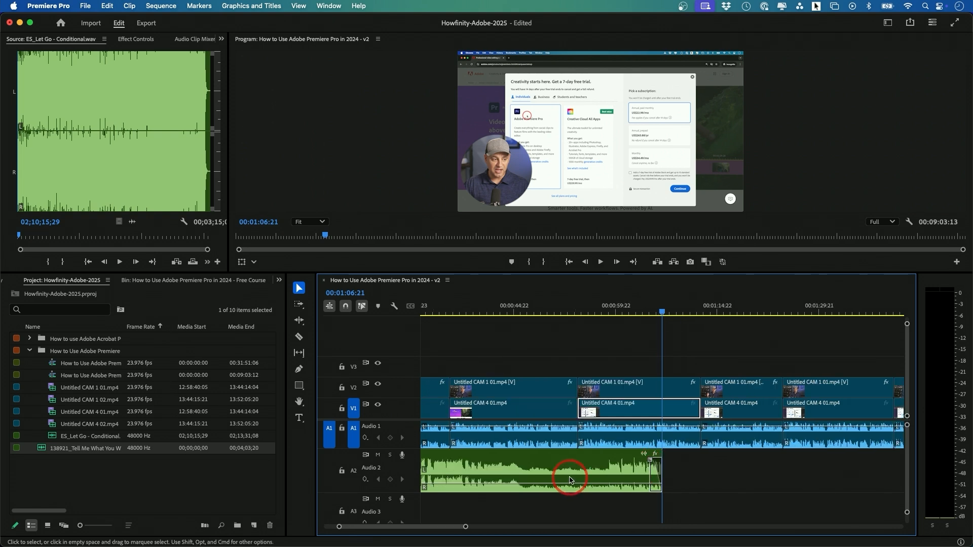
pyautogui.moveTo(438, 307); pyautogui.dragTo(347, 308)
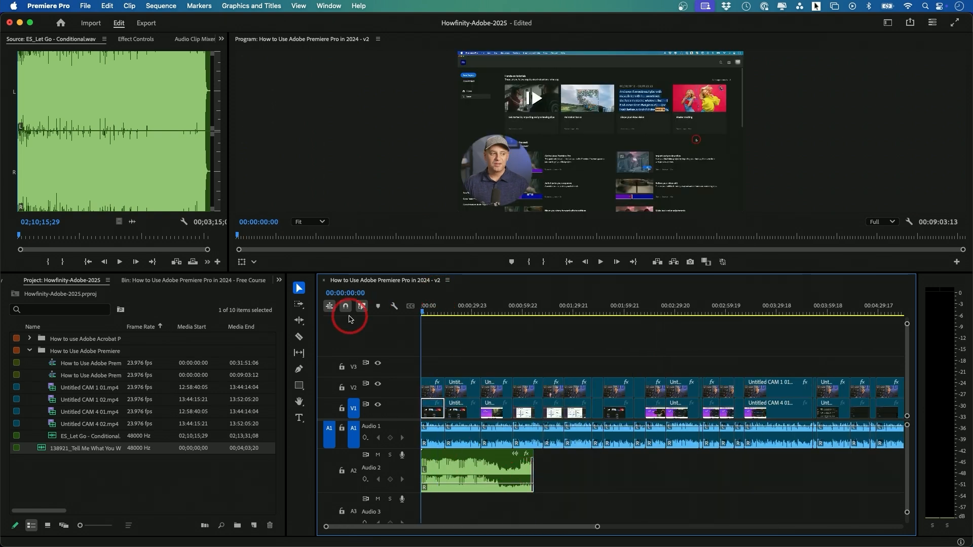
pyautogui.press('=')
pyautogui.press('=')
pyautogui.press('=')
pyautogui.press('=')
pyautogui.press('=')
pyautogui.press('=')
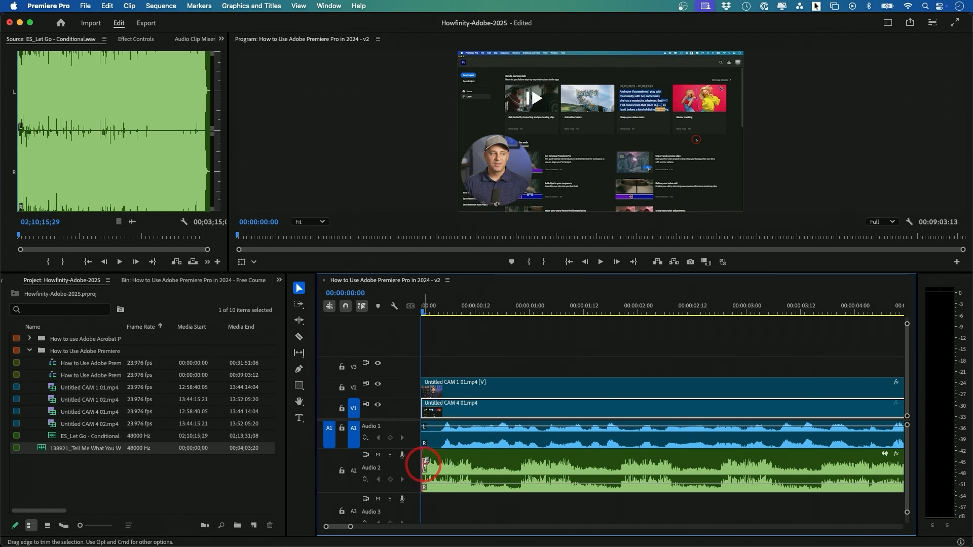
pyautogui.rightClick(424, 465)
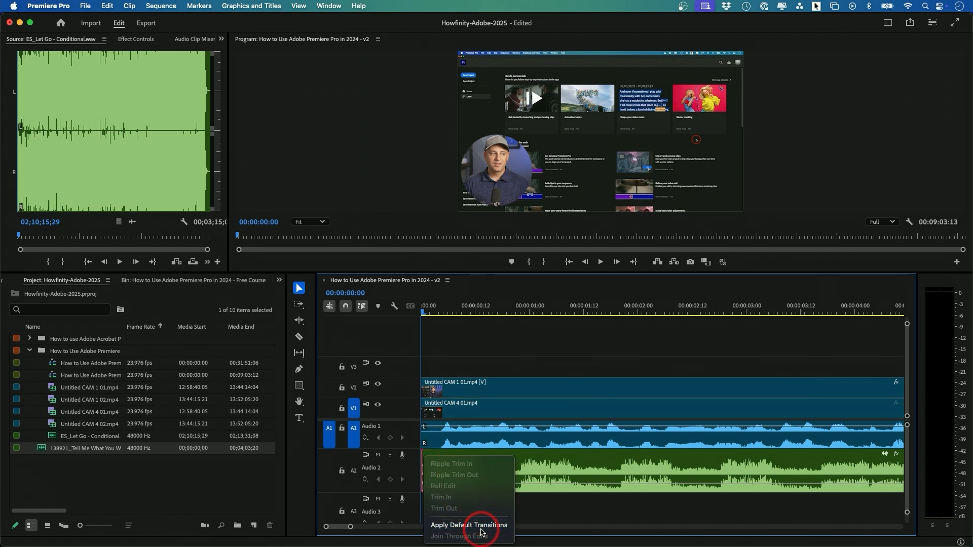
pyautogui.click(476, 524)
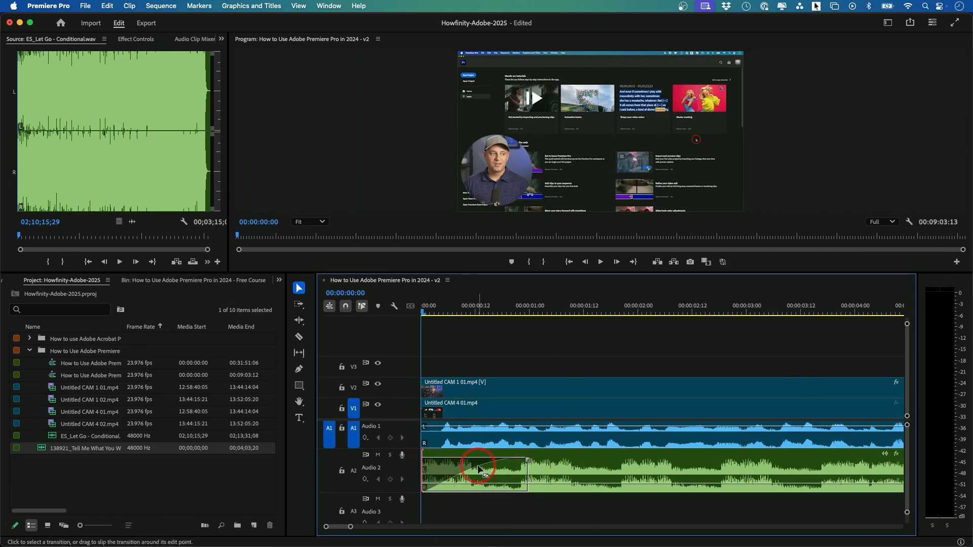
pyautogui.doubleClick(478, 467)
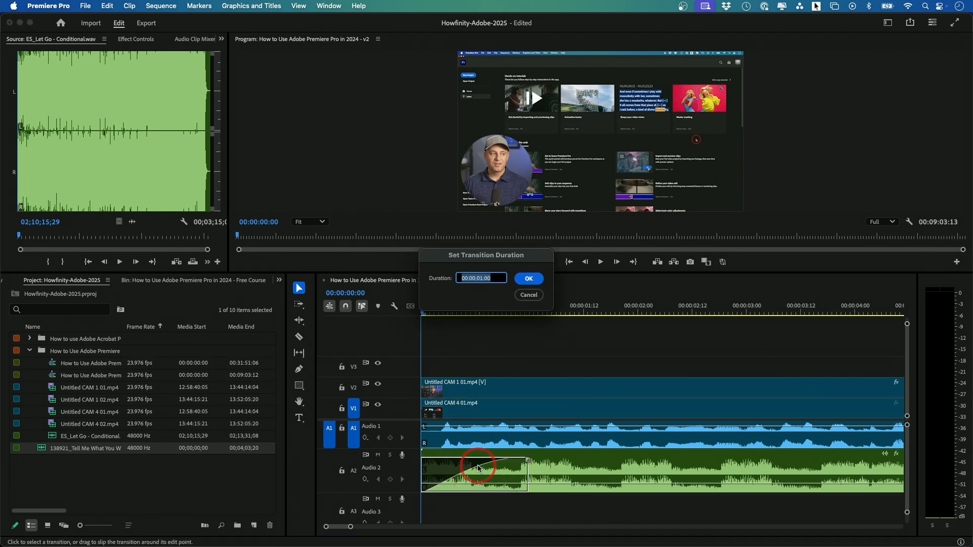
pyautogui.click(528, 296)
# Step: Search the effects for "constant" and apply the Constant Power crossfade to the start of the music clip on Audio 2
pyautogui.click(234, 282)
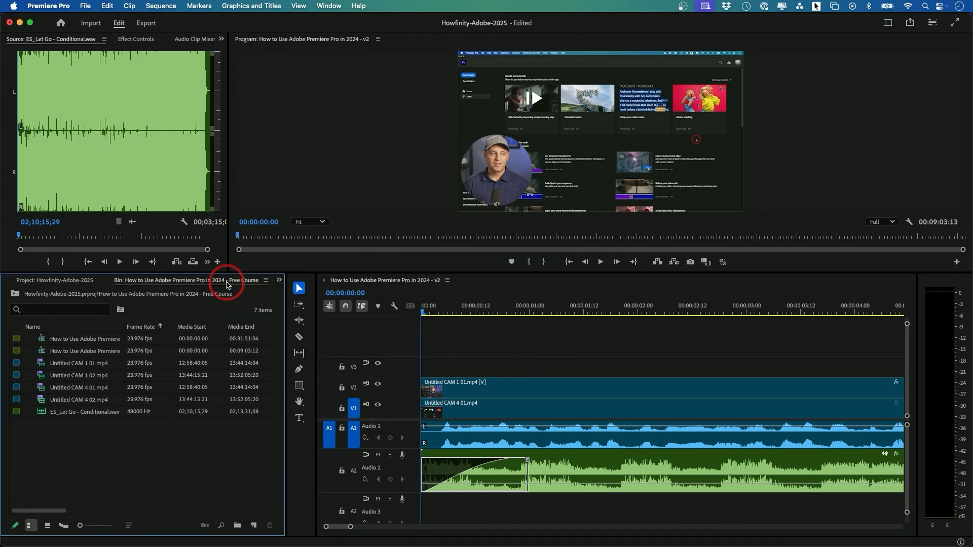
pyautogui.click(279, 280)
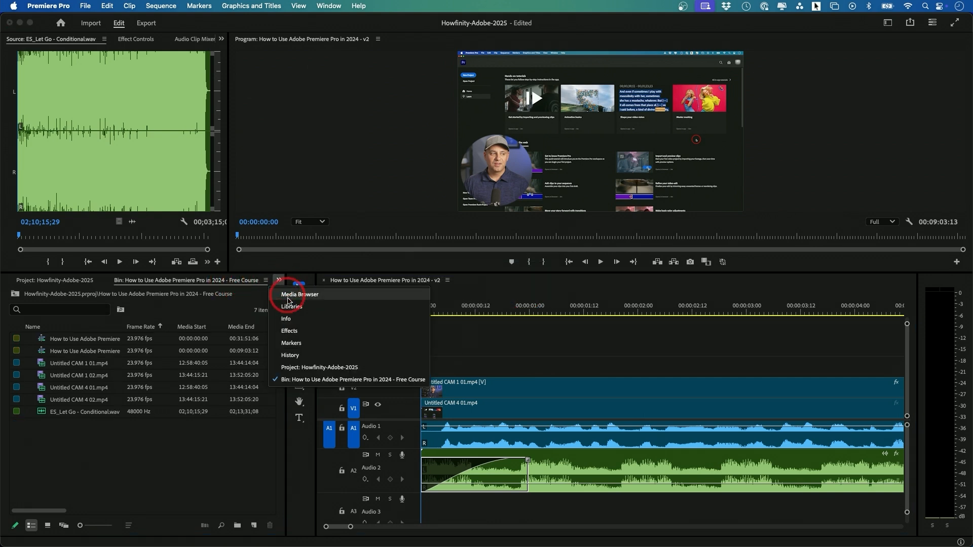
pyautogui.click(292, 332)
pyautogui.click(61, 296)
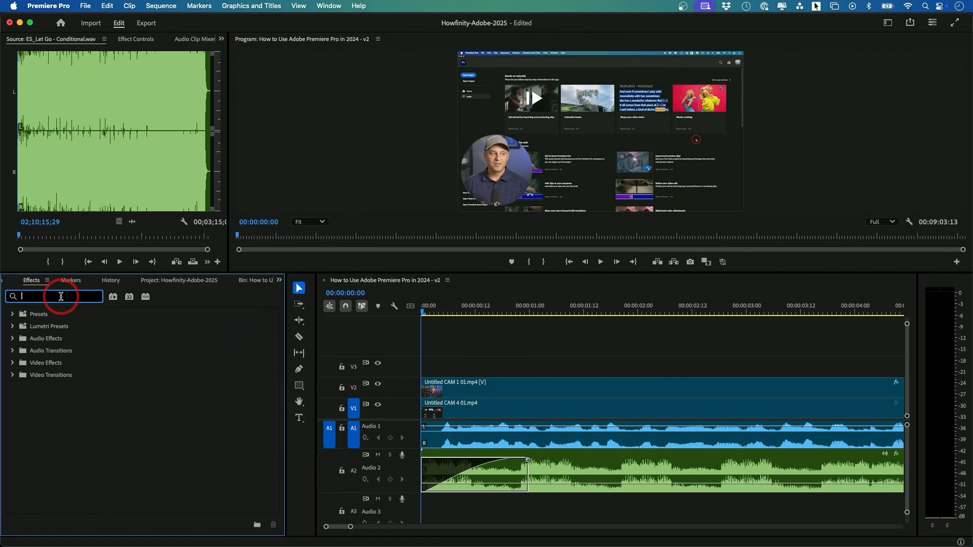
pyautogui.write('constant')
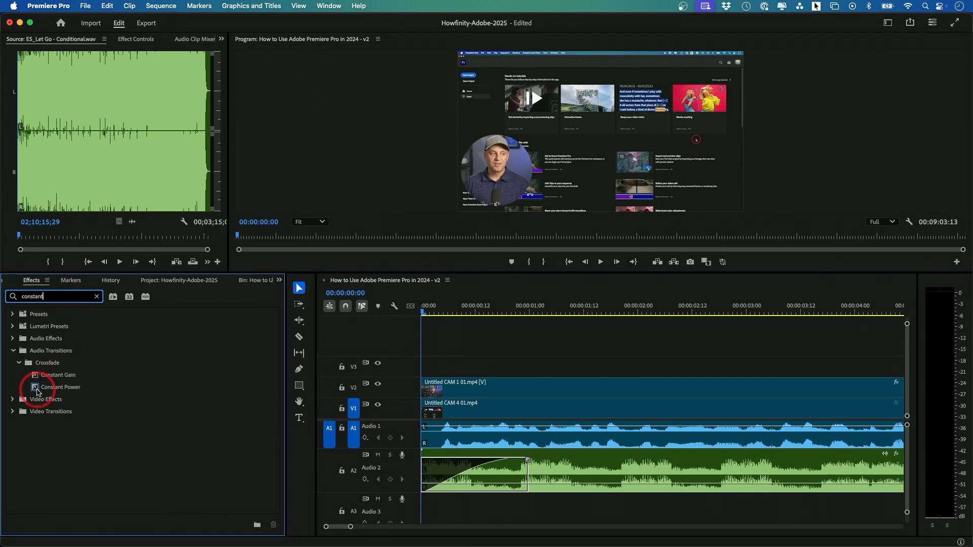
pyautogui.moveTo(37, 391); pyautogui.dragTo(456, 469)
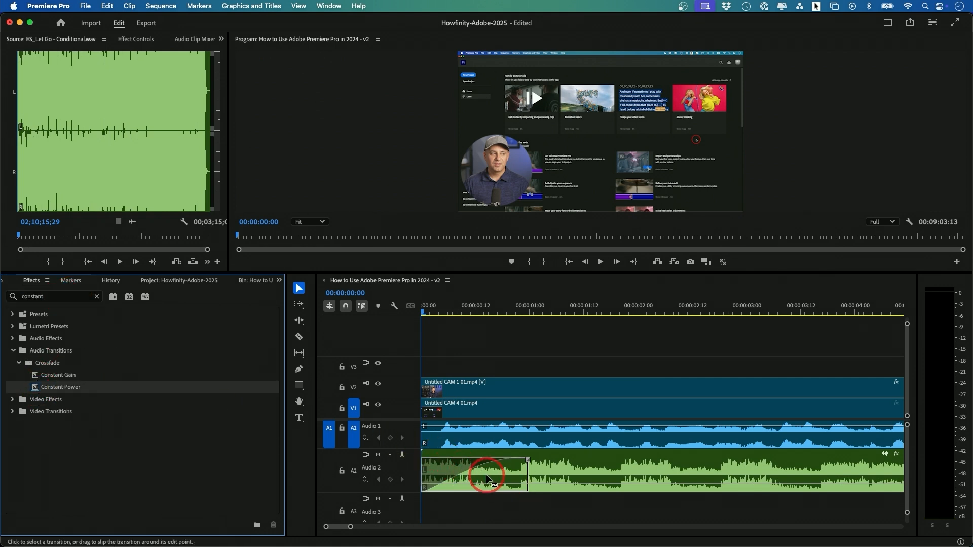
pyautogui.click(484, 476)
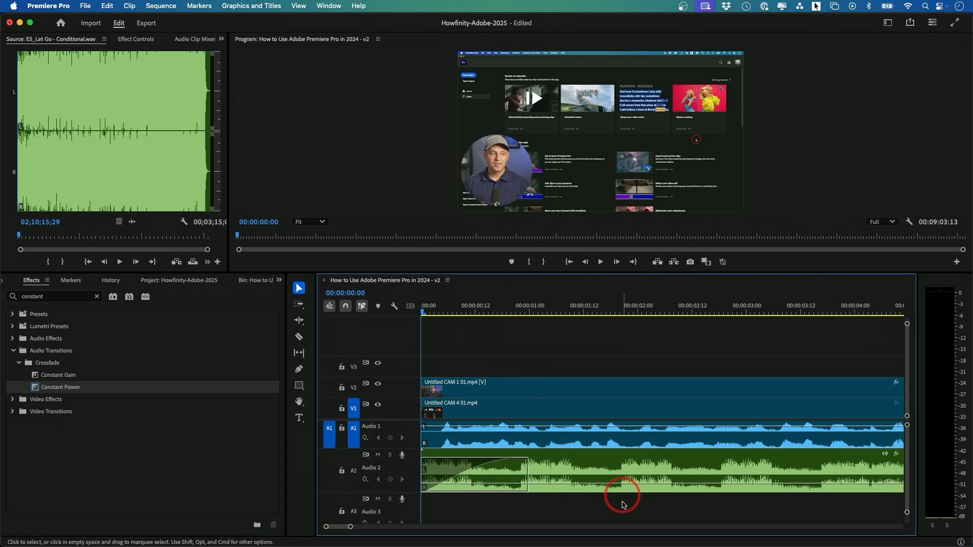
# Step: Extend the end of the music clip on Audio 2 to the track's full length
pyautogui.press('-')
pyautogui.press('-')
pyautogui.press('-')
pyautogui.press('-')
pyautogui.press('-')
pyautogui.press('-')
pyautogui.press('-')
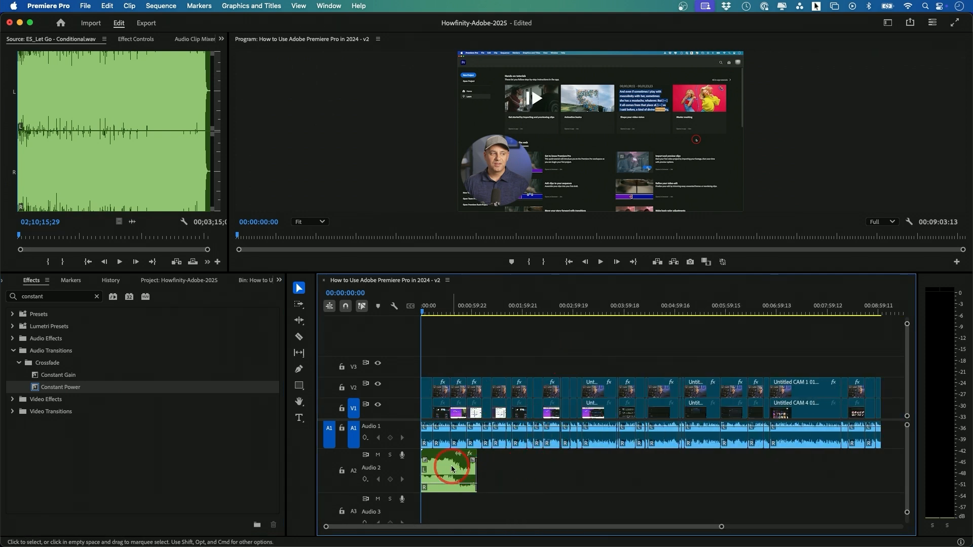
pyautogui.moveTo(476, 468); pyautogui.dragTo(753, 475)
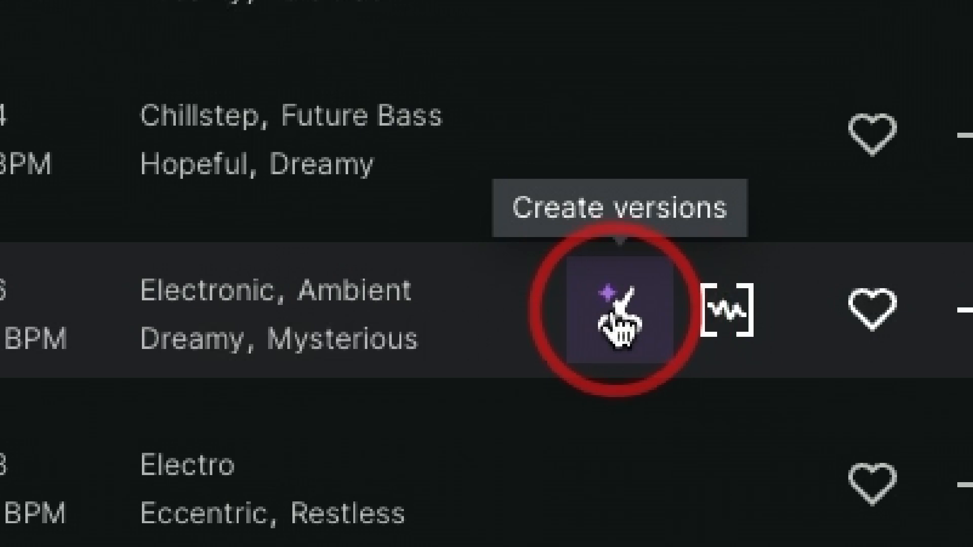
# Step: Switch to Epidemic Sound in Chrome and create loopable versions of Radiant Bubbles, trying 60 s before choosing a custom length of 03:00
pyautogui.click(624, 306)
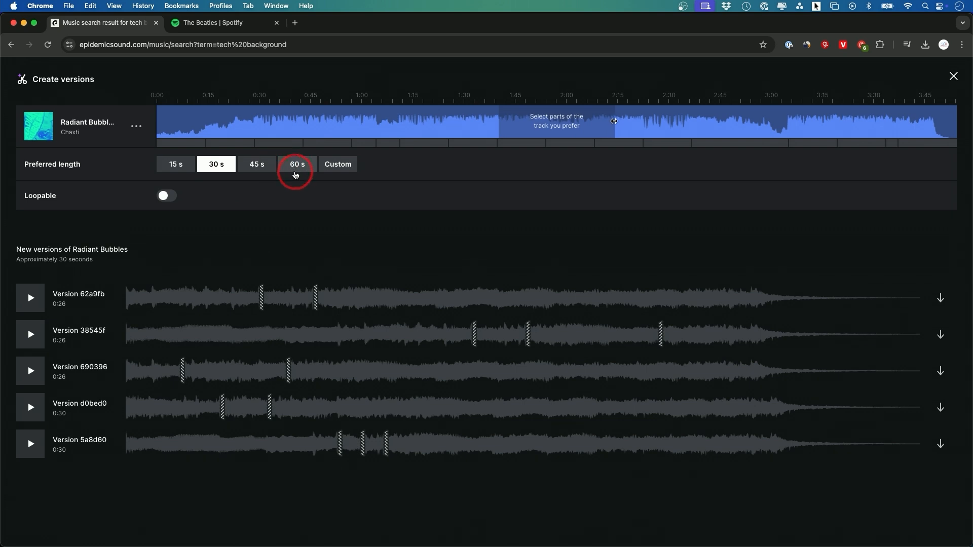
pyautogui.click(297, 170)
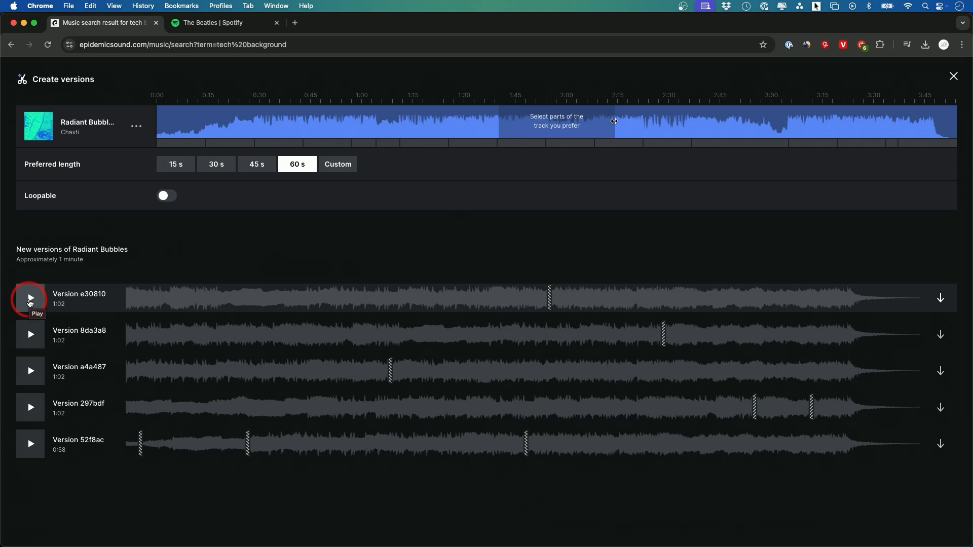
pyautogui.moveTo(552, 304)
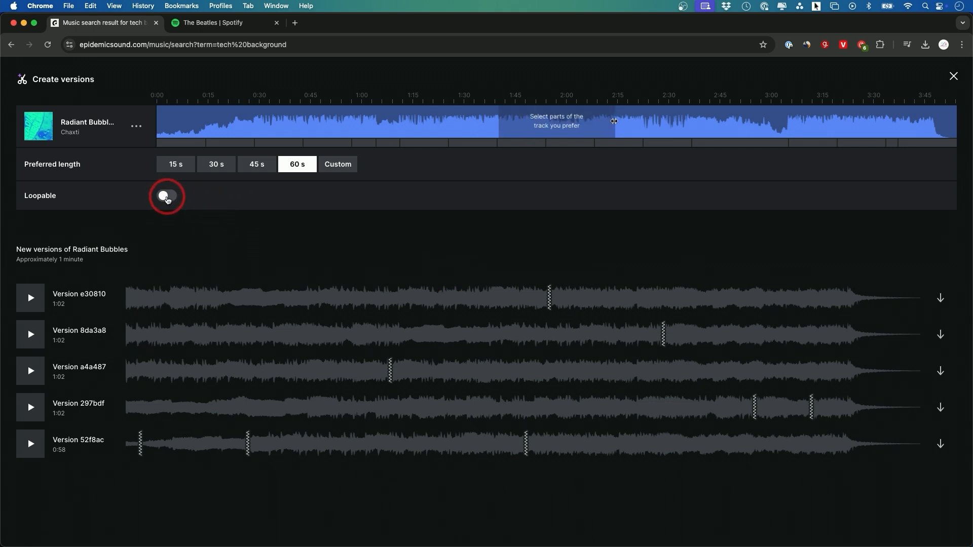
pyautogui.click(167, 197)
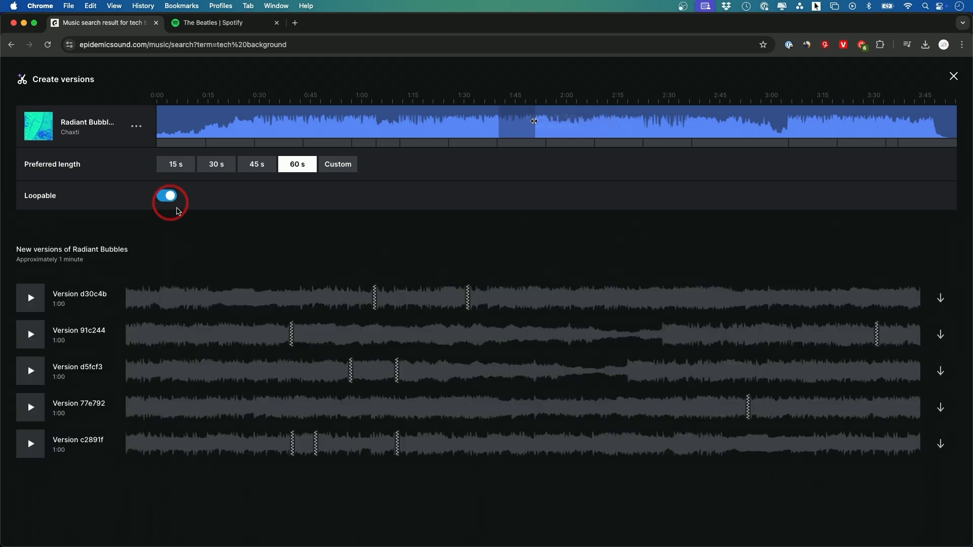
pyautogui.click(349, 169)
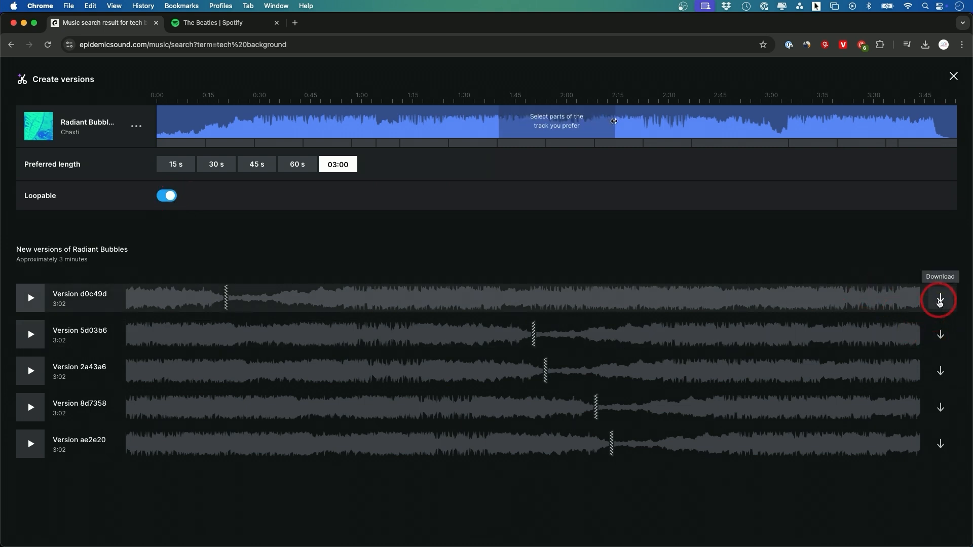
# Step: Switch back to Premiere Pro, open the ES_Radiant Bubbles track from the course bin, and delete the old music clip from Audio 2
pyautogui.click(44, 429)
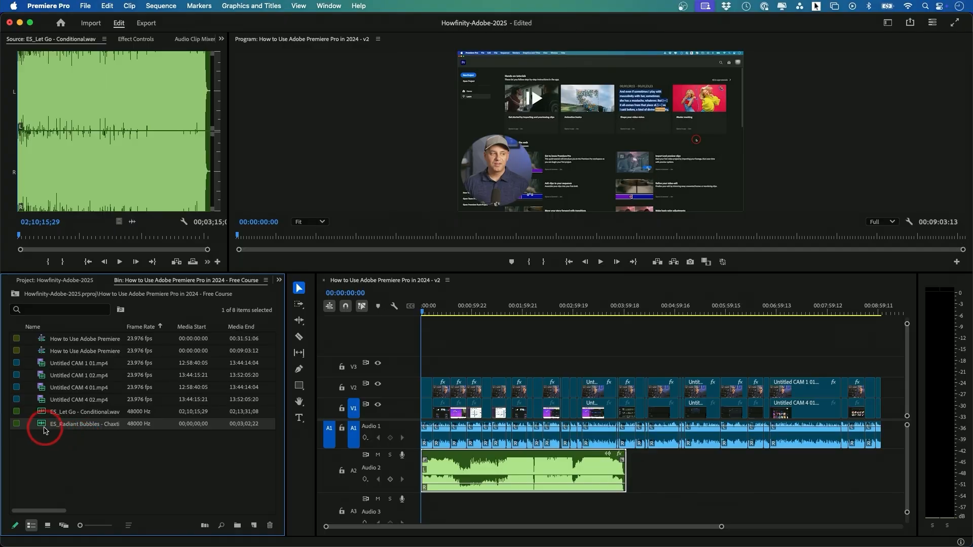
pyautogui.click(603, 467)
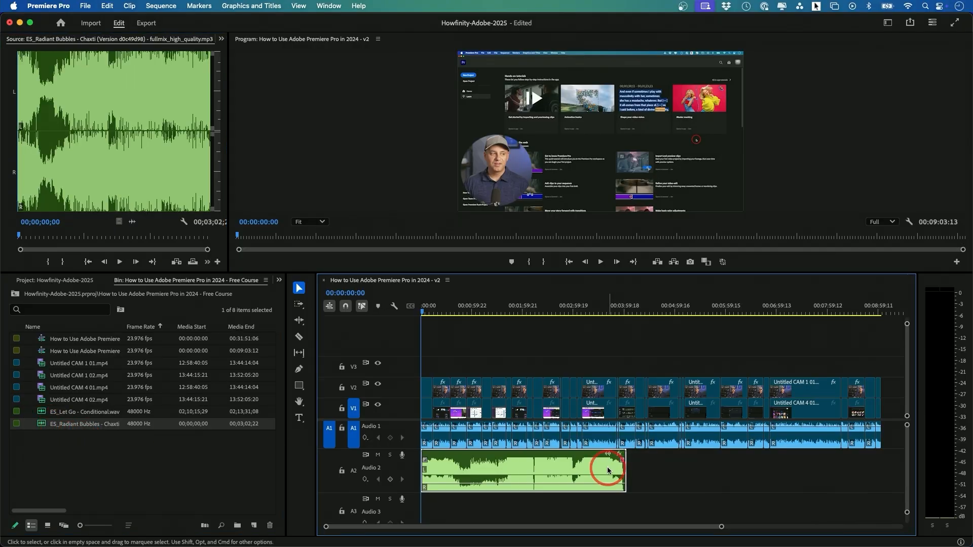
pyautogui.press('Delete')
# Step: Place three copies of ES_Radiant Bubbles end to end on Audio 2, beginning at the start of the sequence
pyautogui.moveTo(42, 427); pyautogui.dragTo(459, 482)
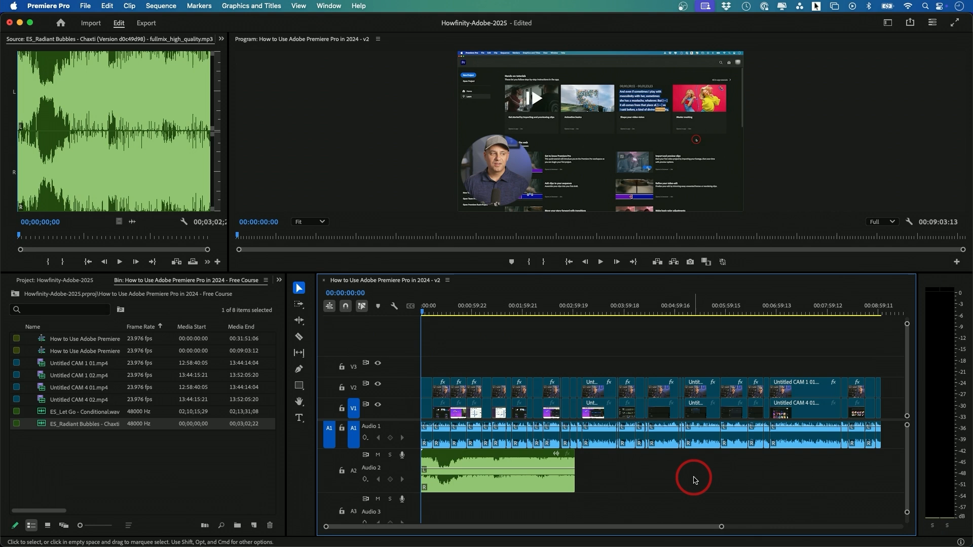
pyautogui.moveTo(43, 425); pyautogui.dragTo(573, 470)
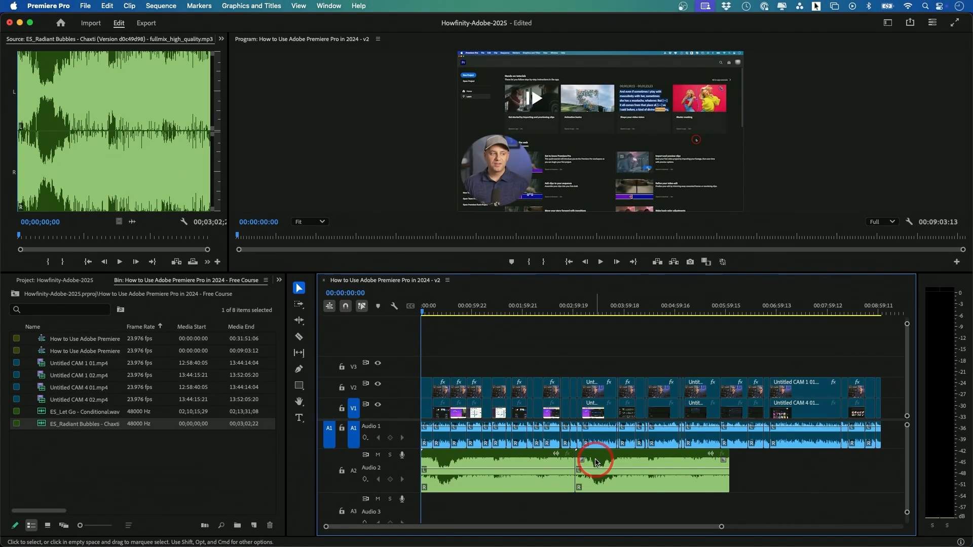
pyautogui.moveTo(39, 420); pyautogui.dragTo(733, 472)
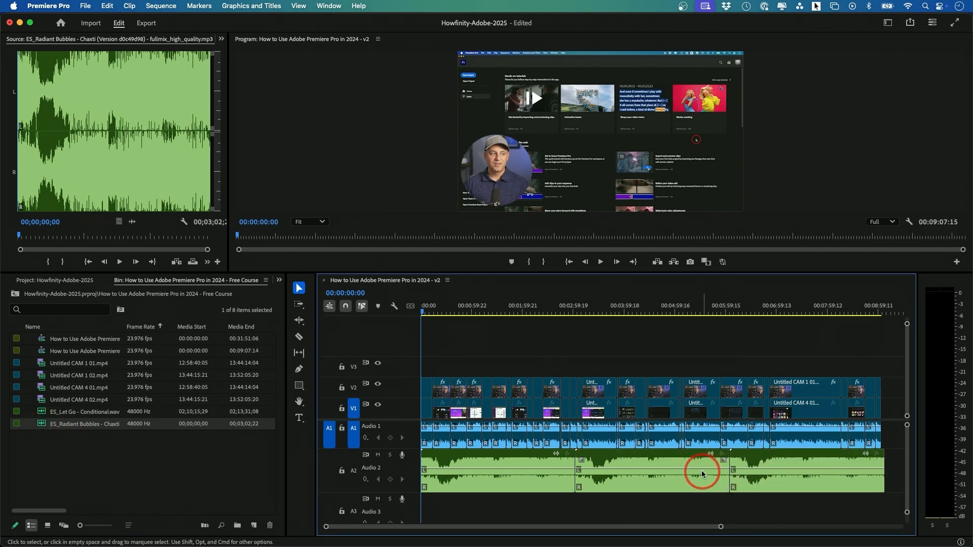
# Step: Trim the last music copy on Audio 2 to the end of the video at 00:09:03:13 and apply the default transition to its end
pyautogui.hscroll(5, 719, 471)
pyautogui.moveTo(686, 452); pyautogui.dragTo(687, 455)
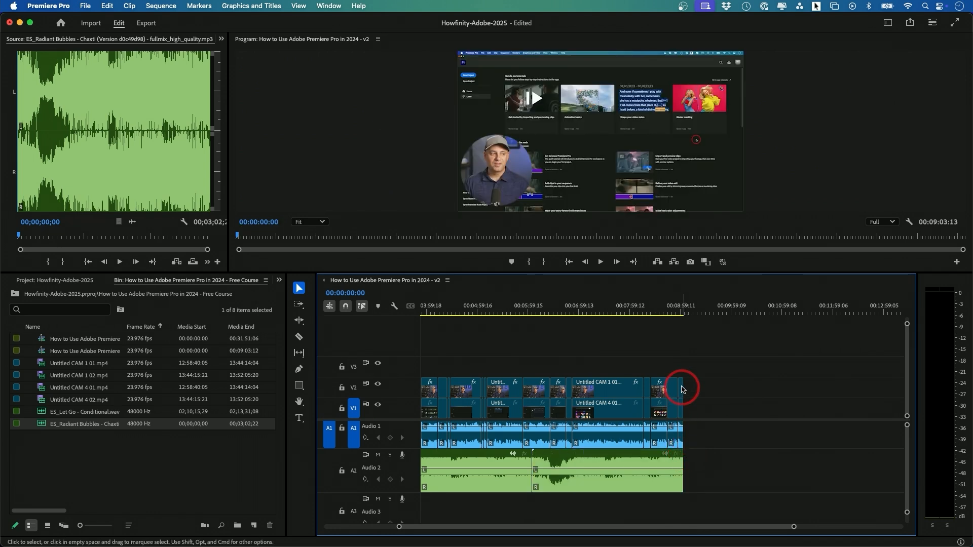
pyautogui.rightClick(686, 458)
pyautogui.click(731, 525)
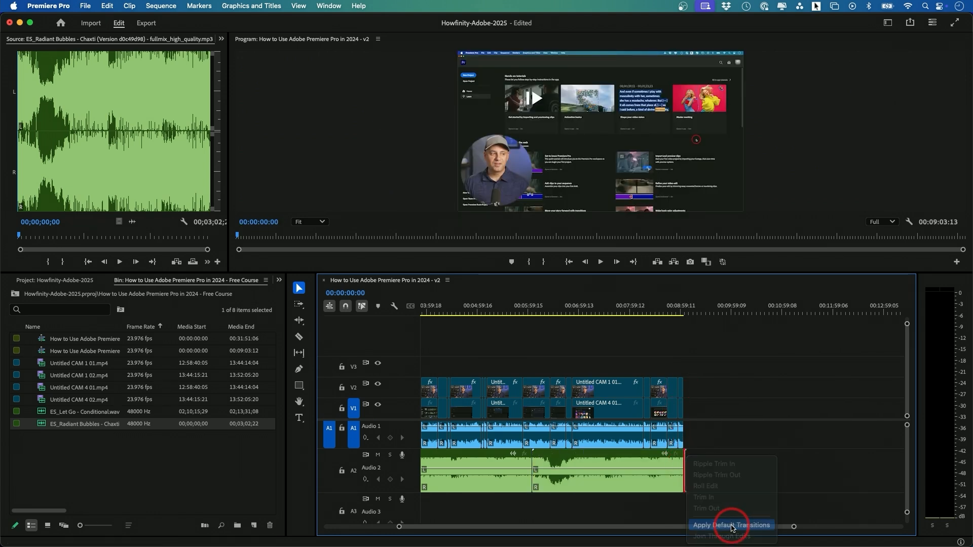
pyautogui.hscroll(-5, 657, 471)
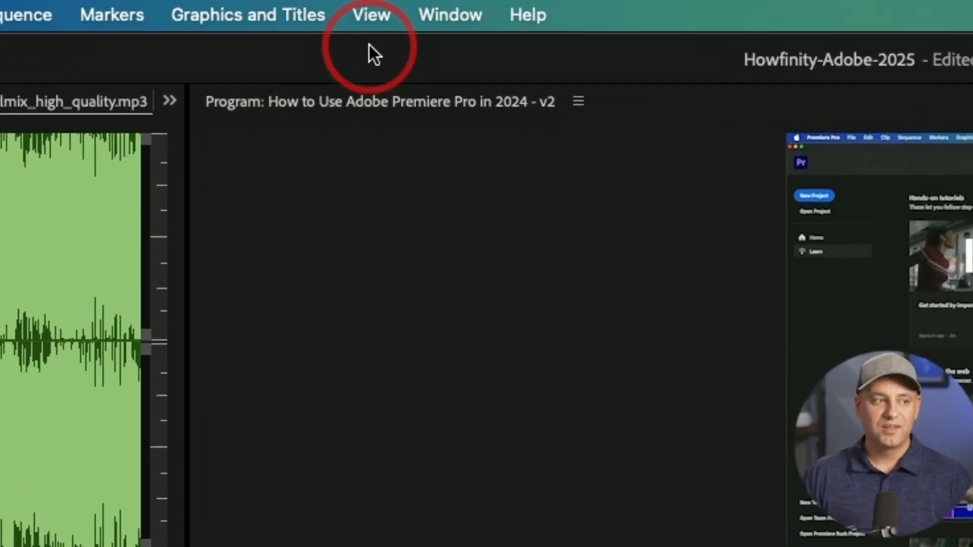
# Step: Open the Audio Track Mixer for the sequence and lower the whole Audio 2 track to about -28.8 dB
pyautogui.click(327, 5)
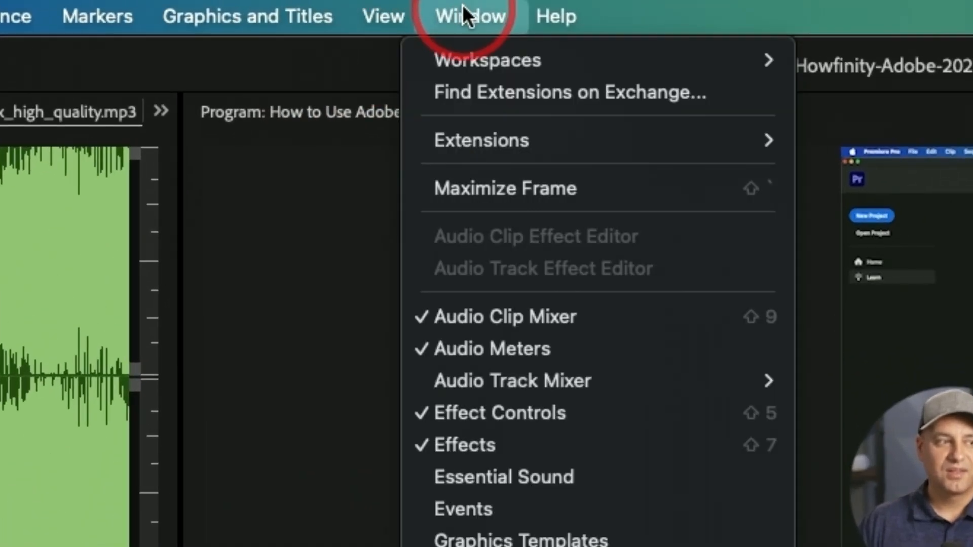
pyautogui.moveTo(506, 380)
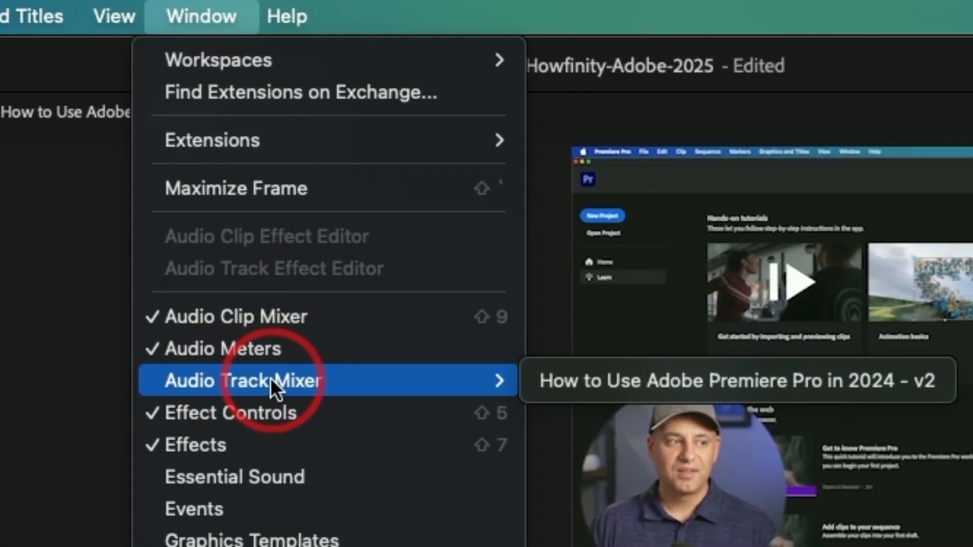
pyautogui.click(635, 381)
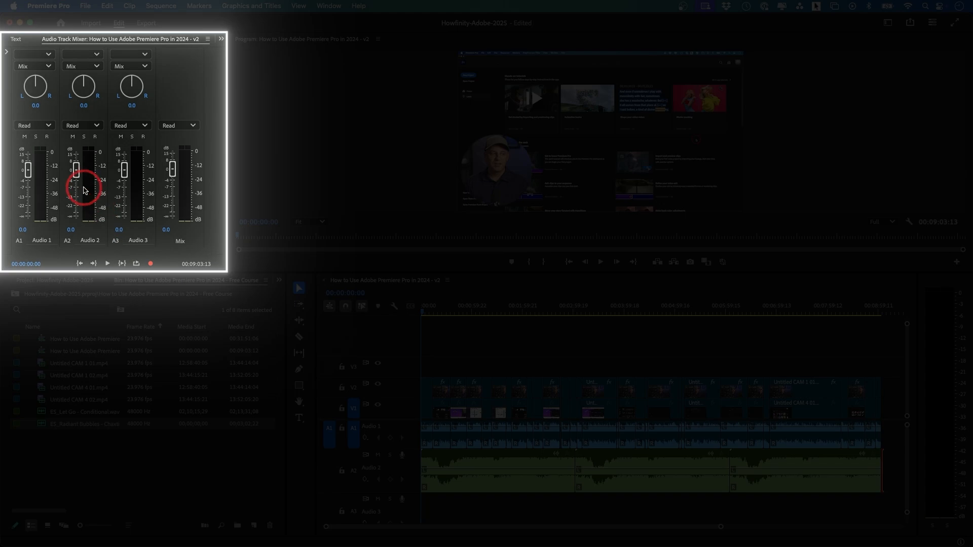
pyautogui.moveTo(76, 173); pyautogui.dragTo(76, 201)
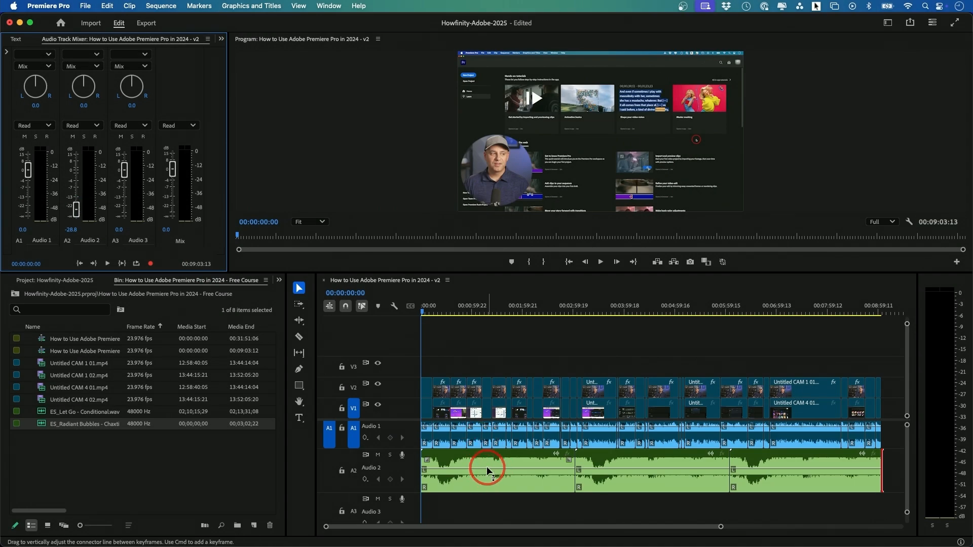
pyautogui.moveTo(487, 470); pyautogui.dragTo(487, 472)
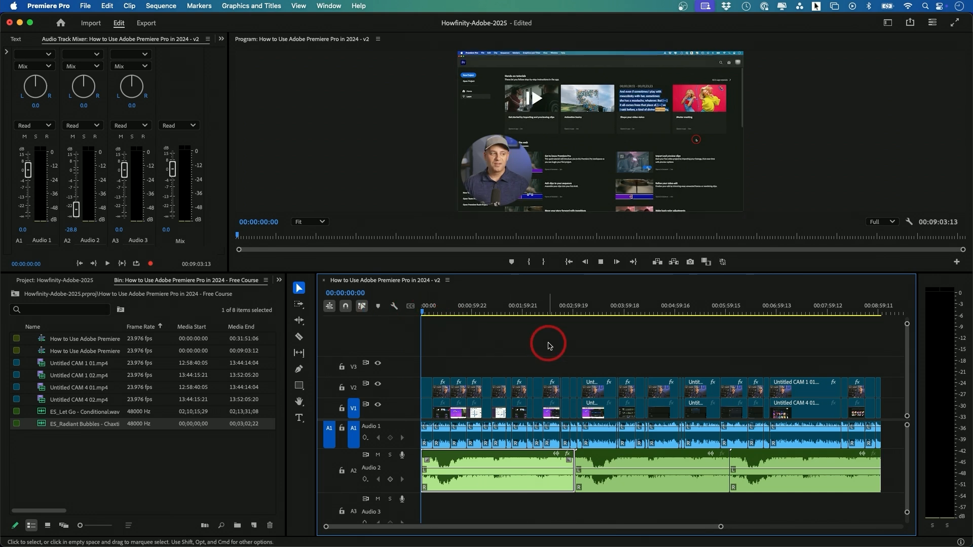
# Step: Play the first few seconds of the sequence to check the music level against the voice
pyautogui.press('space')
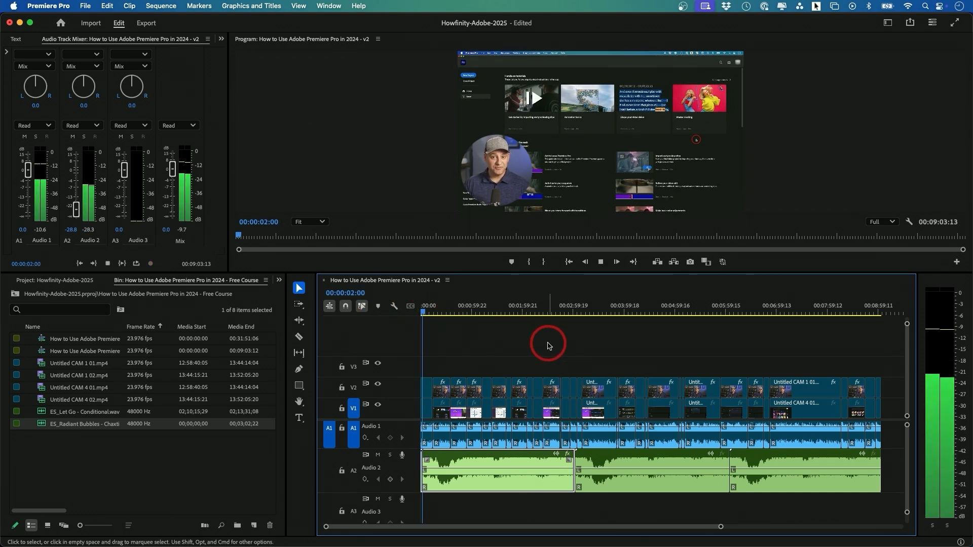
pyautogui.press('space')
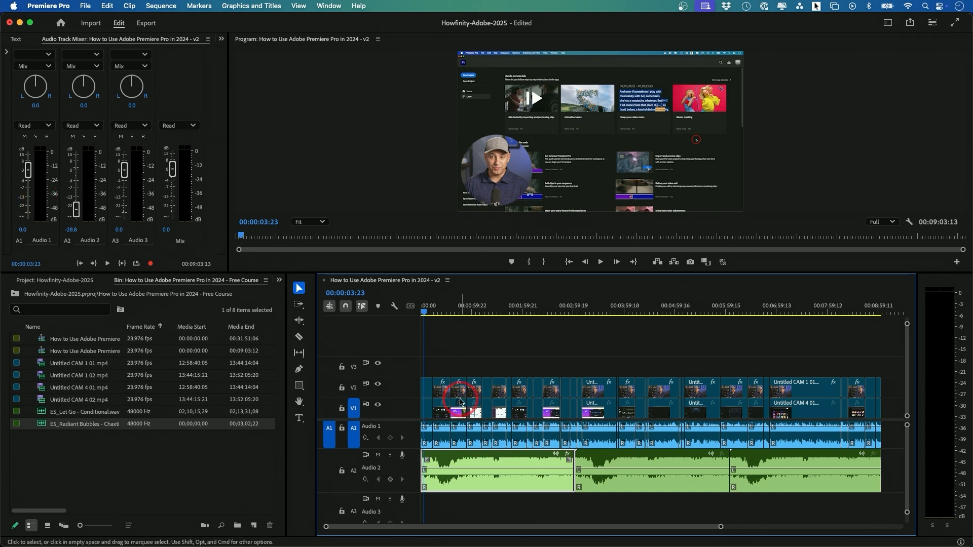
pyautogui.scroll(-1, 633, 461)
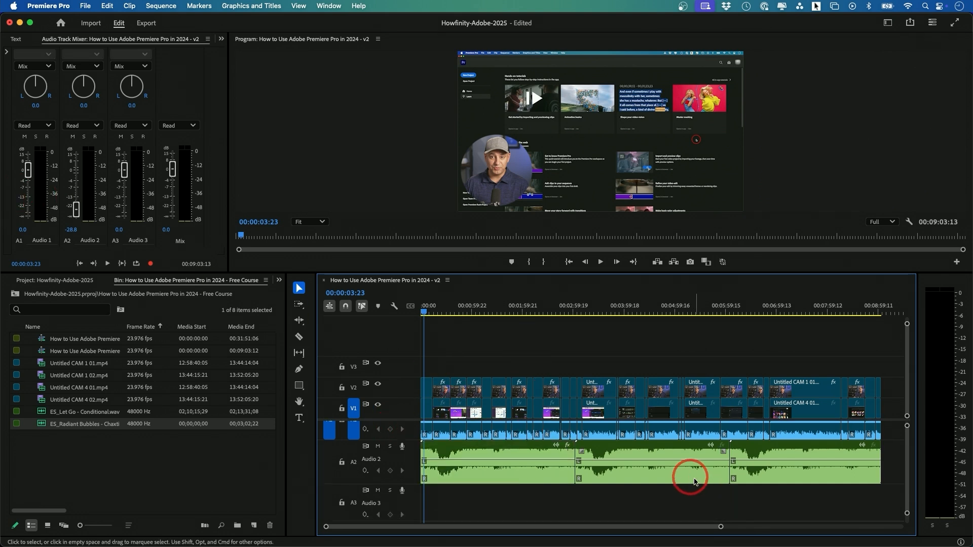
# Step: Delete the second and third copies of ES_Radiant Bubbles from Audio 2, keeping only the first one
pyautogui.click(661, 464)
pyautogui.press('Delete')
pyautogui.scroll(1, 643, 474)
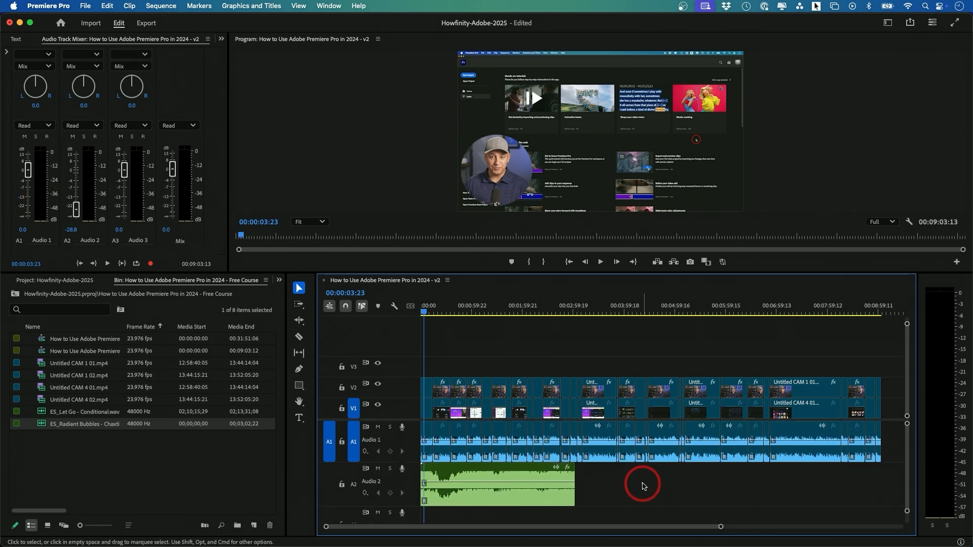
# Step: Open the Essential Sound panel for the remaining music clip on Audio 2 and tag it as Music with the (Default) preset
pyautogui.click(517, 495)
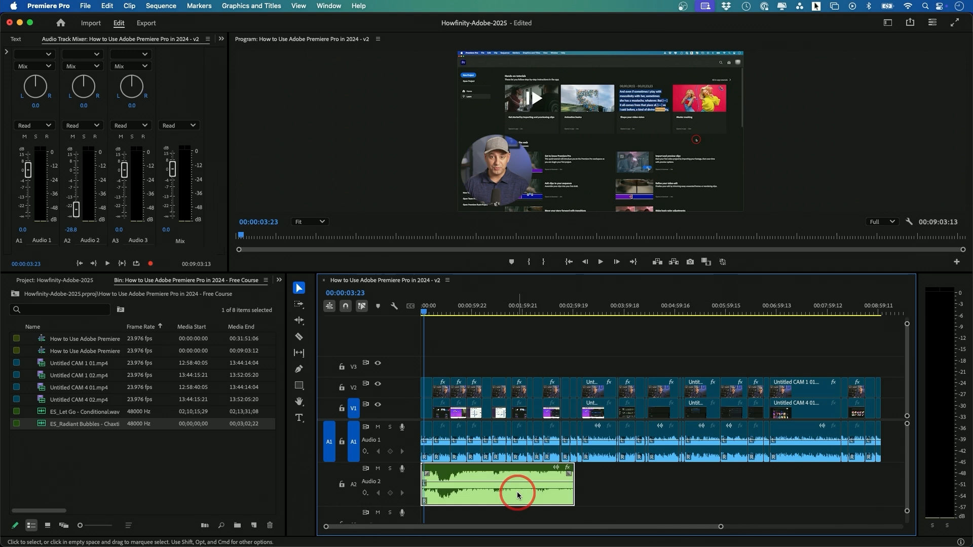
pyautogui.click(332, 4)
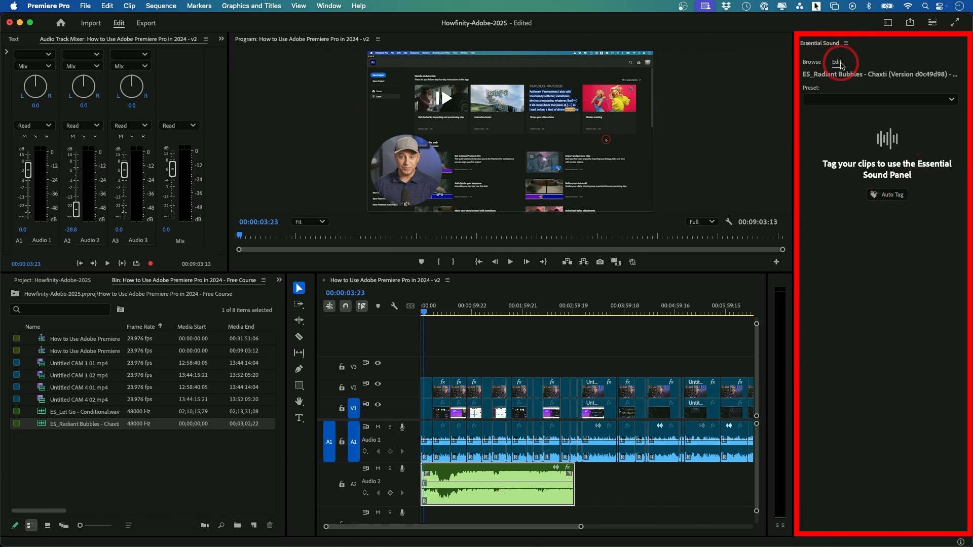
pyautogui.doubleClick(485, 478)
pyautogui.click(926, 103)
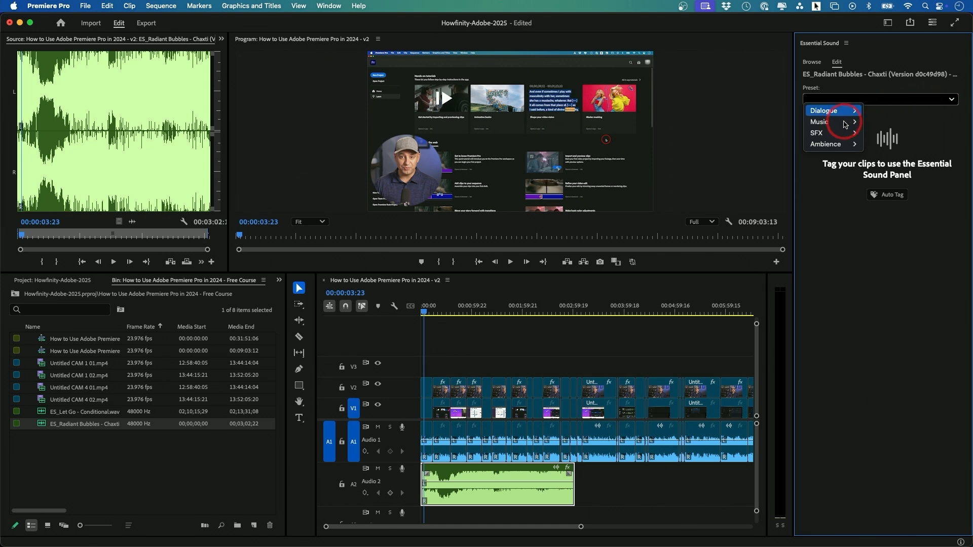
pyautogui.moveTo(830, 122)
pyautogui.click(895, 118)
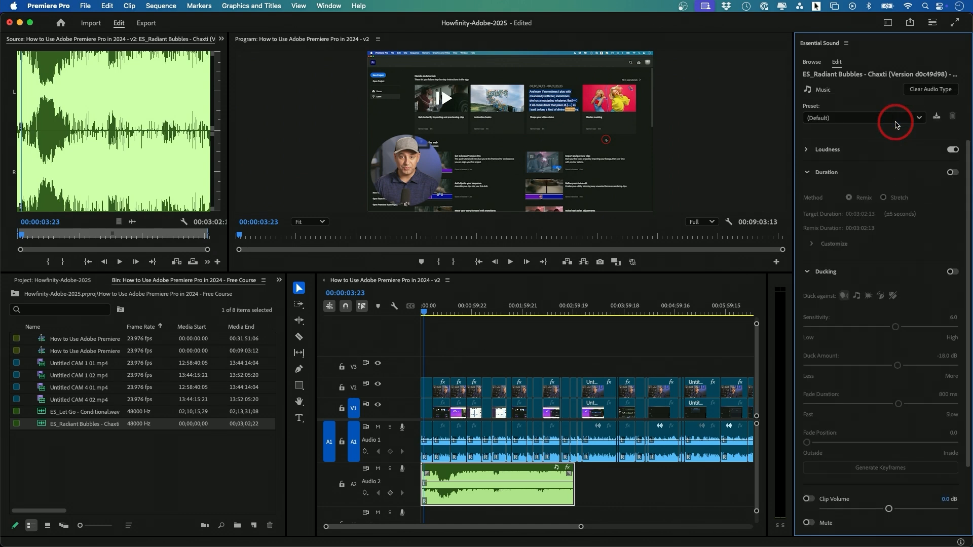
# Step: Enable Duration for the music clip, stretch it to 00:09:02:12, and check its end against the end of the video
pyautogui.click(950, 173)
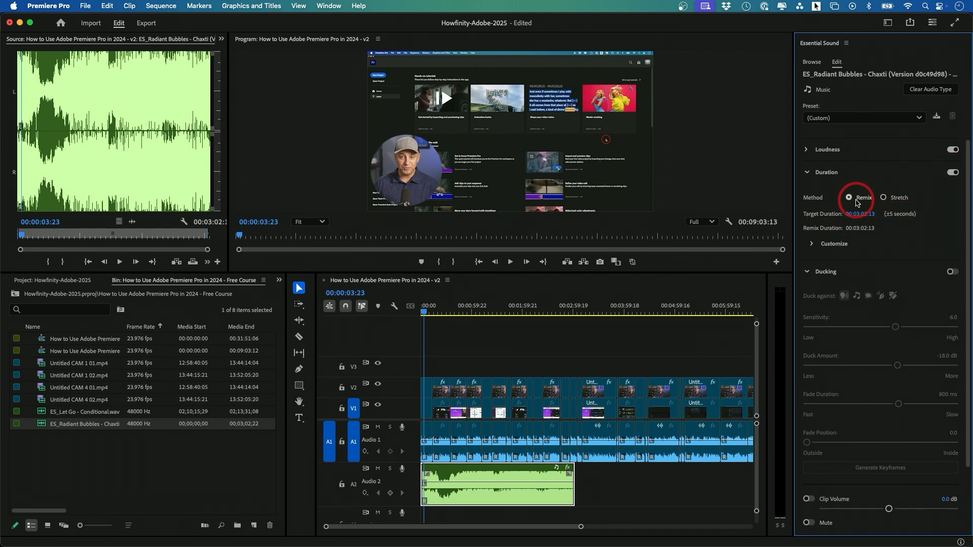
pyautogui.click(883, 198)
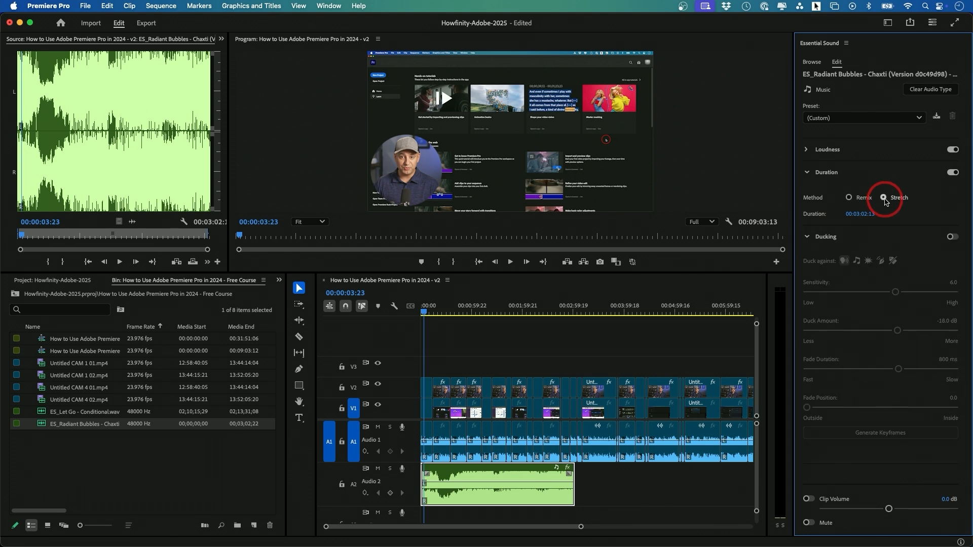
pyautogui.click(859, 213)
pyautogui.click(861, 216)
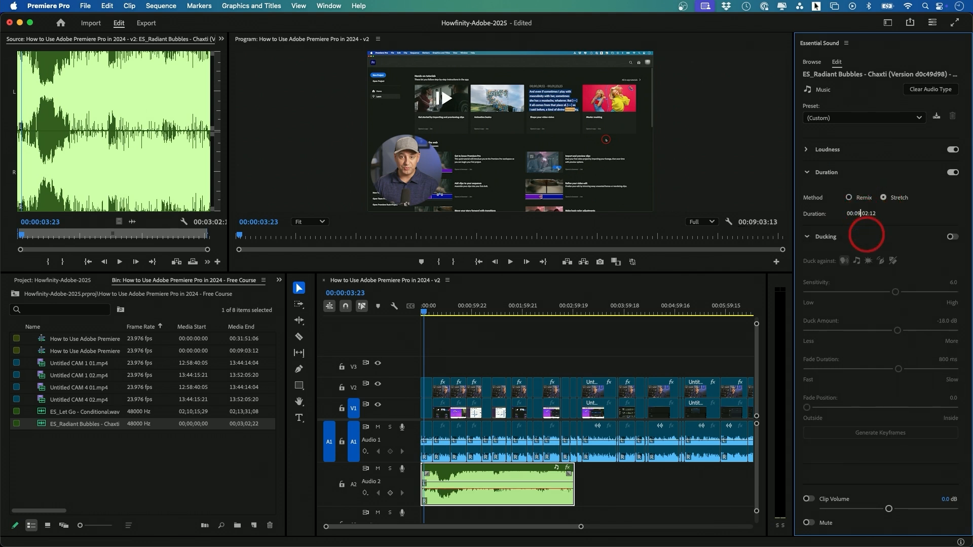
pyautogui.press('Tab')
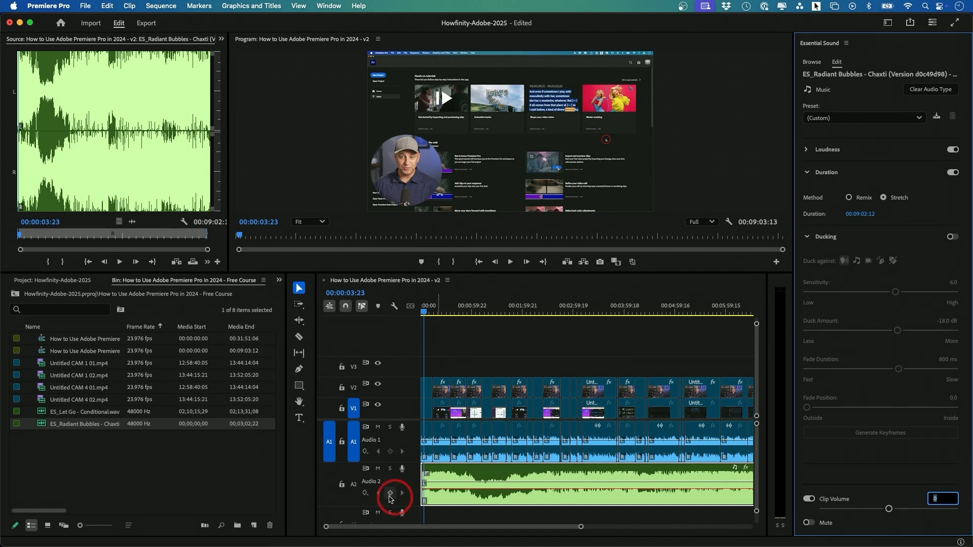
pyautogui.hscroll(10, 597, 495)
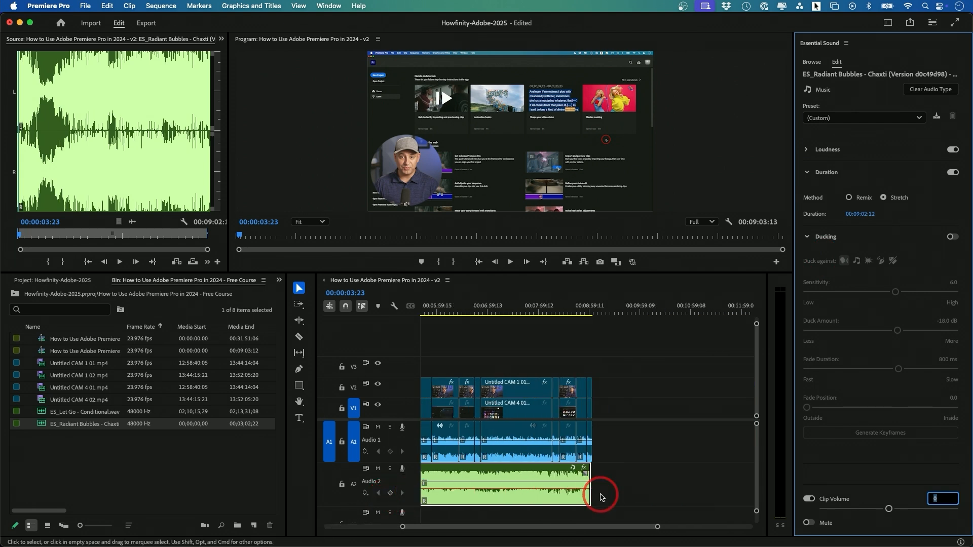
pyautogui.click(594, 468)
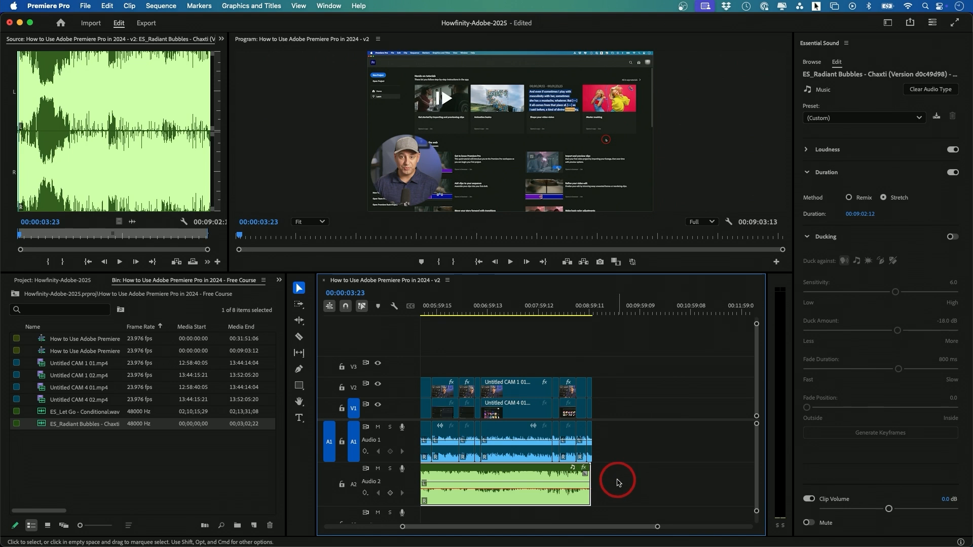
# Step: Switch the music clip's duration method from Stretch to Remix
pyautogui.click(899, 199)
pyautogui.click(849, 198)
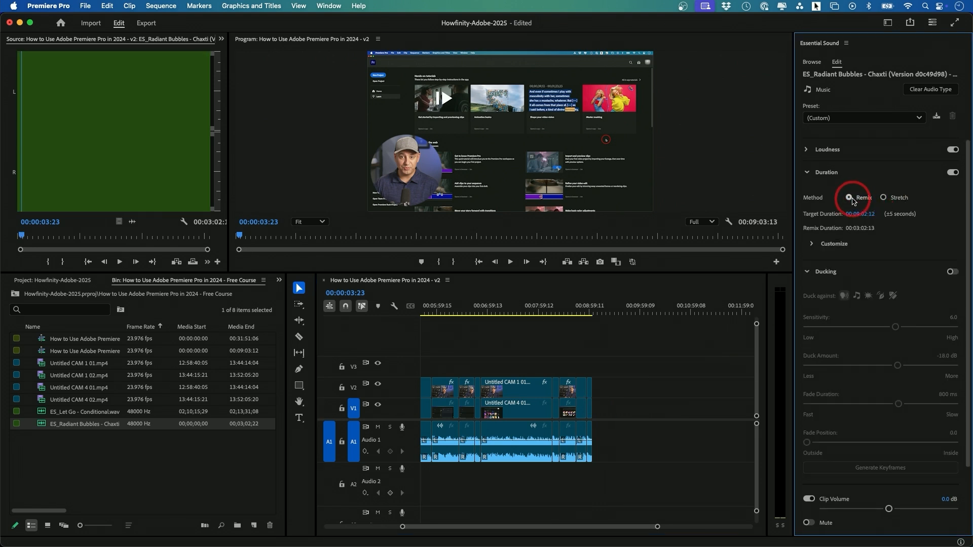